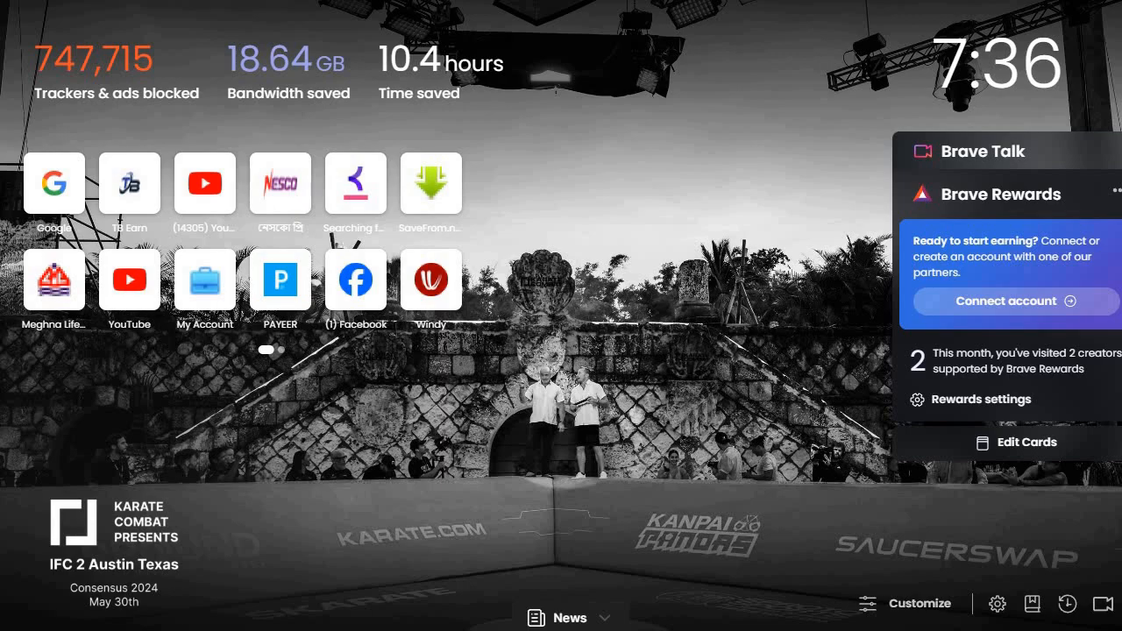
Open Google and search for "subscribe button for youtube watermark"
type("go")
key("Return")
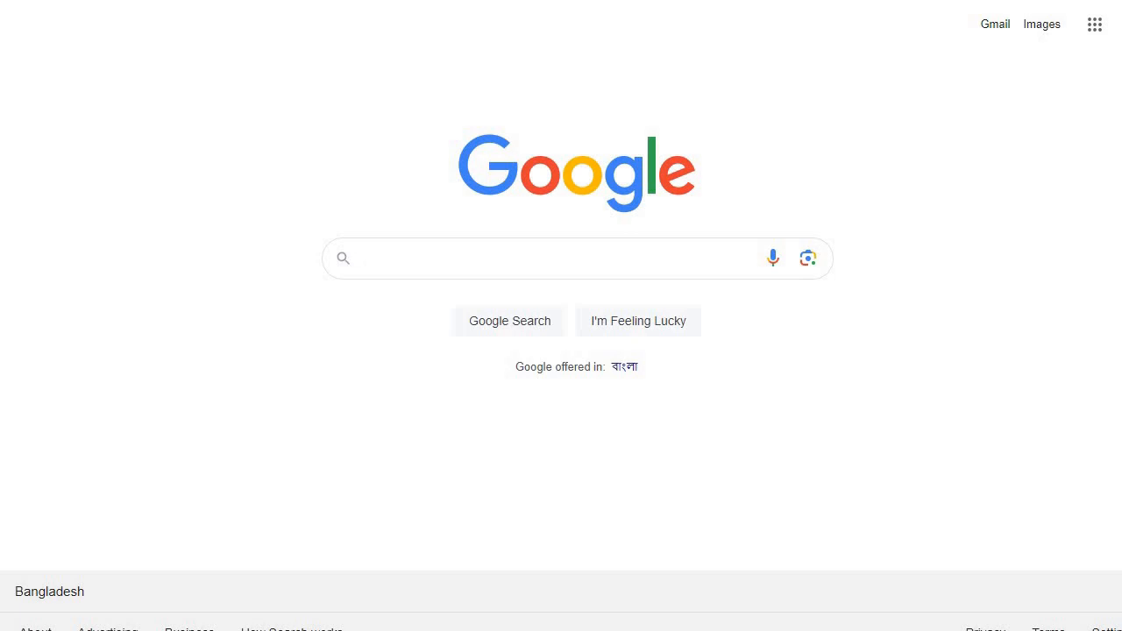
type("sub")
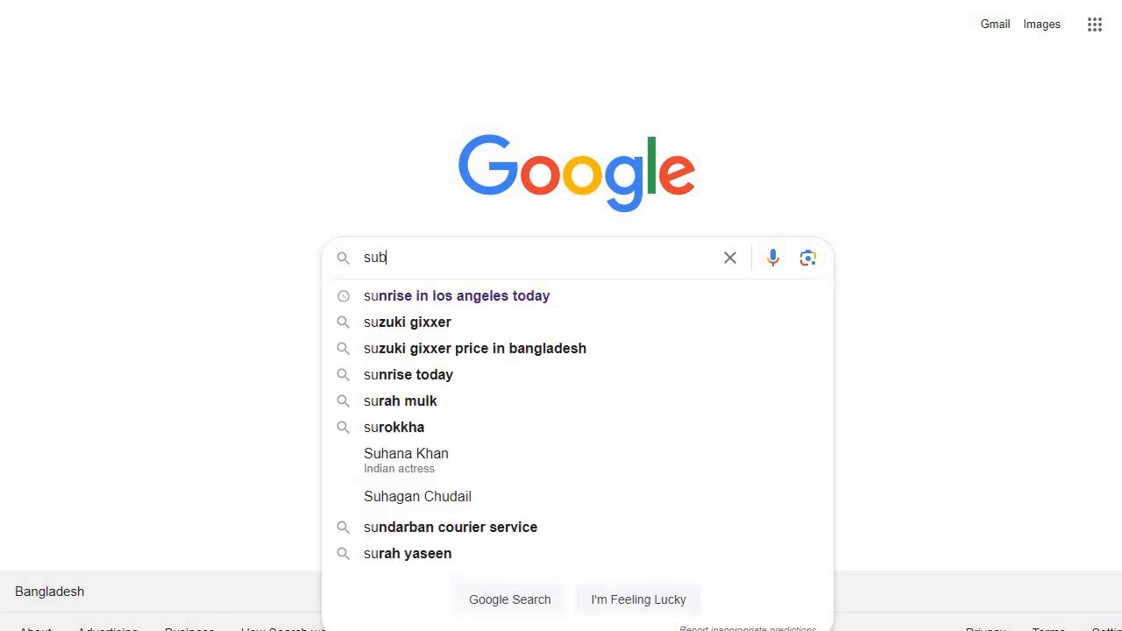
type("scri")
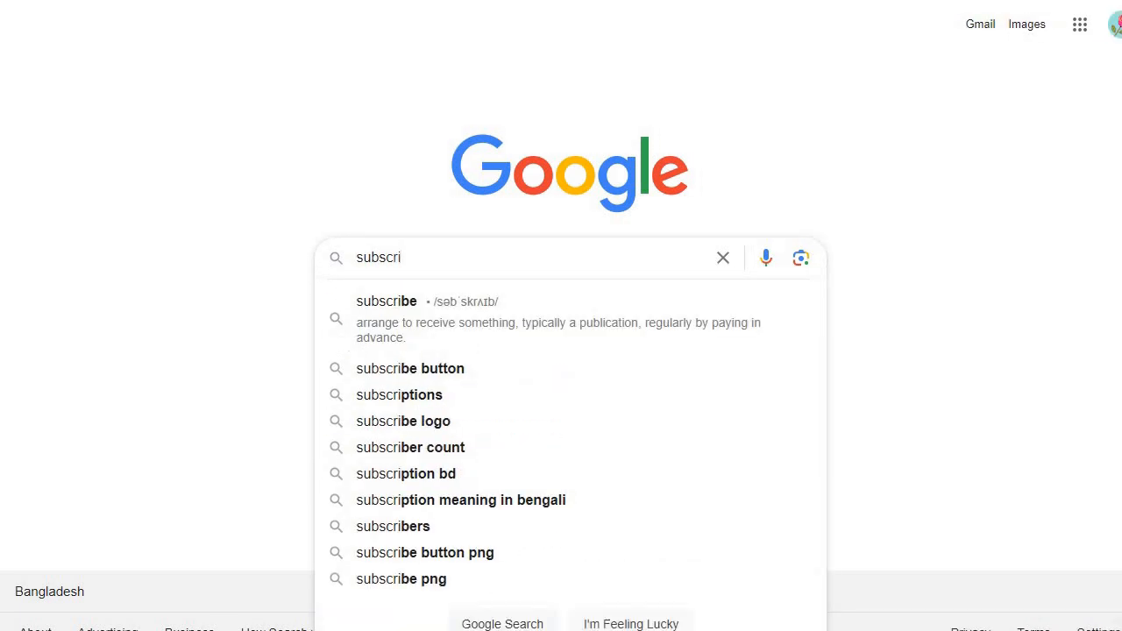
type("be butt")
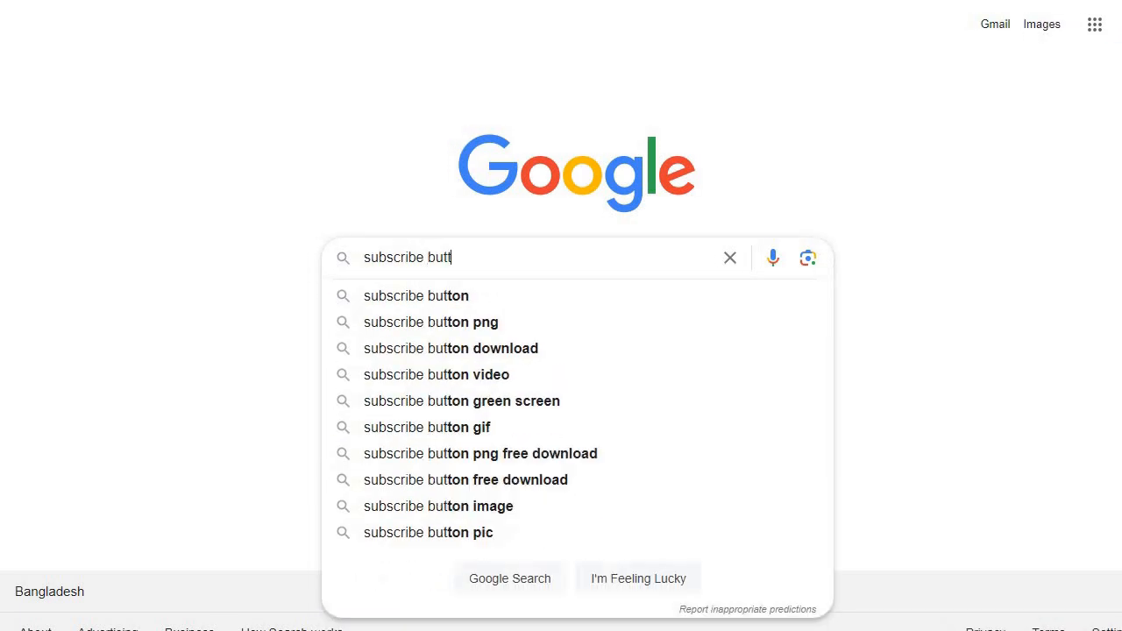
type("on for")
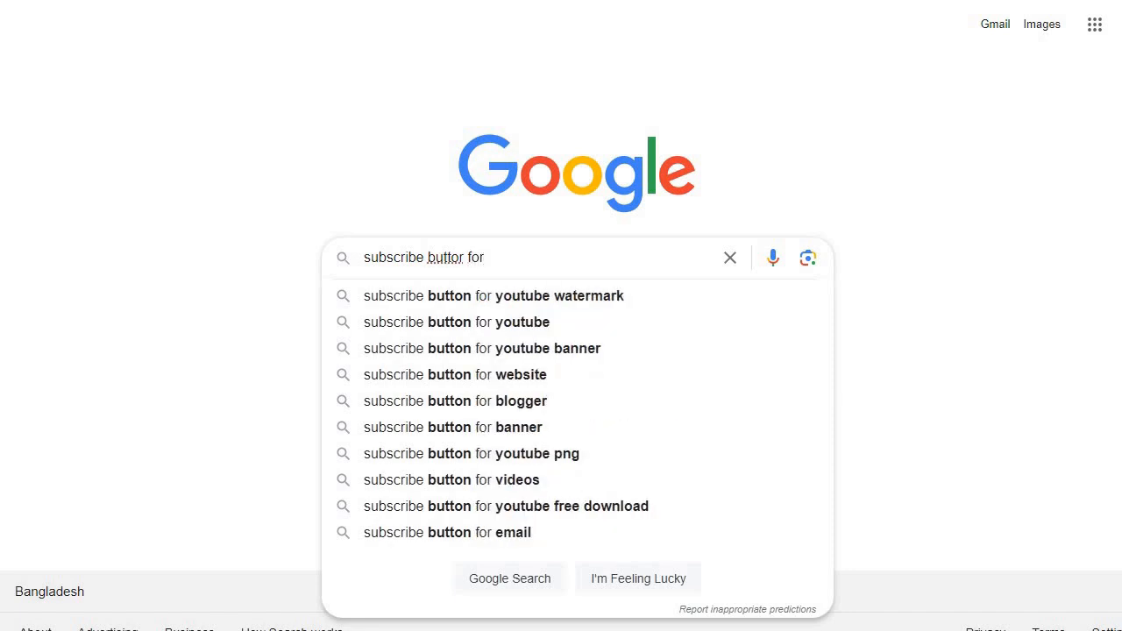
key("BackSpace")
key("BackSpace")
key("BackSpace")
key("BackSpace")
key("BackSpace")
type("n ")
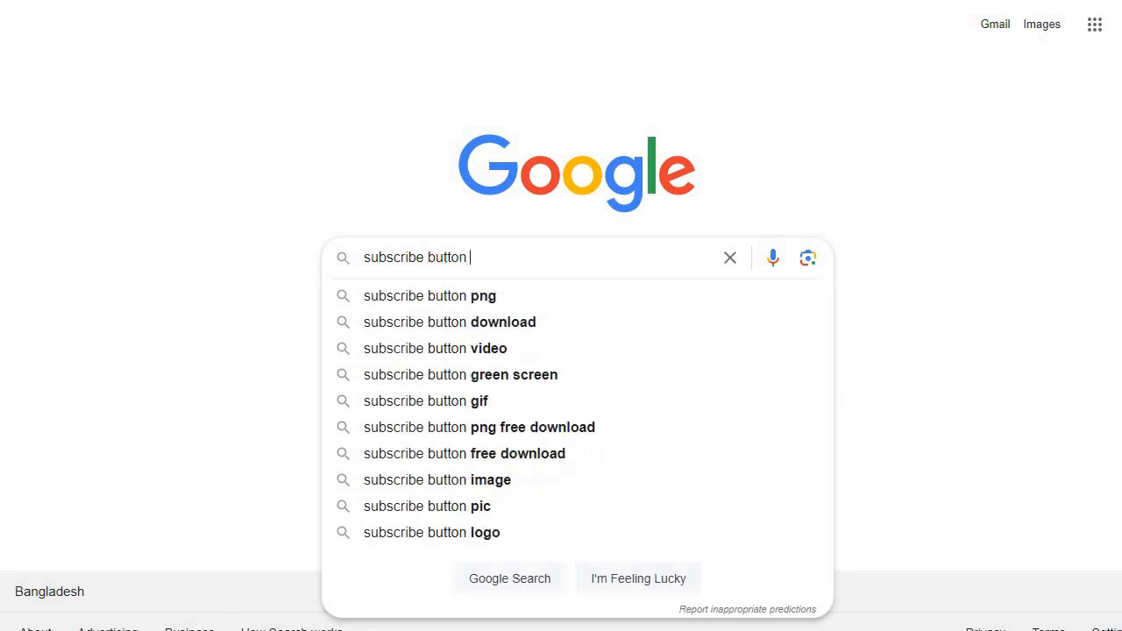
type("for you")
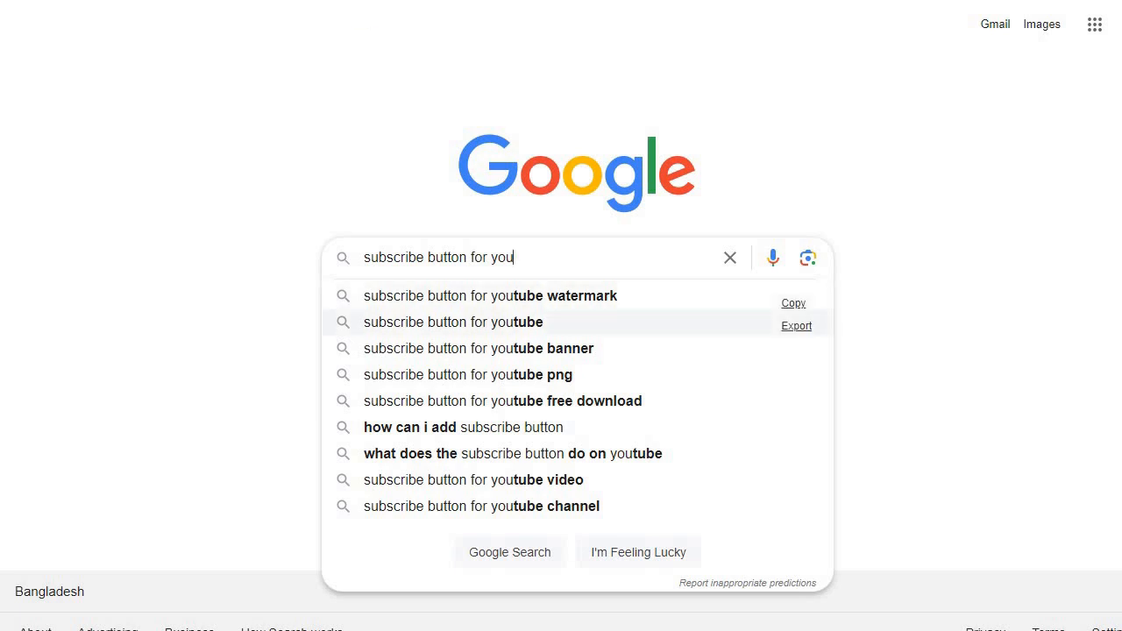
left_click(490, 296)
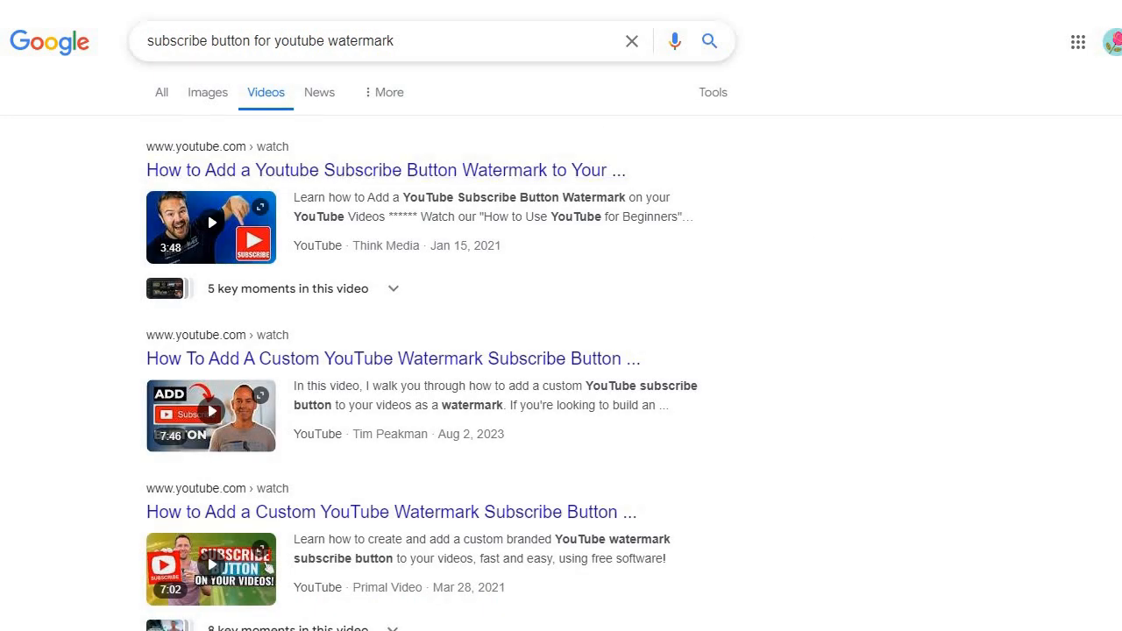
Replace the search with the suggested query "how to create a subscribe button for youtube"
left_click(321, 40)
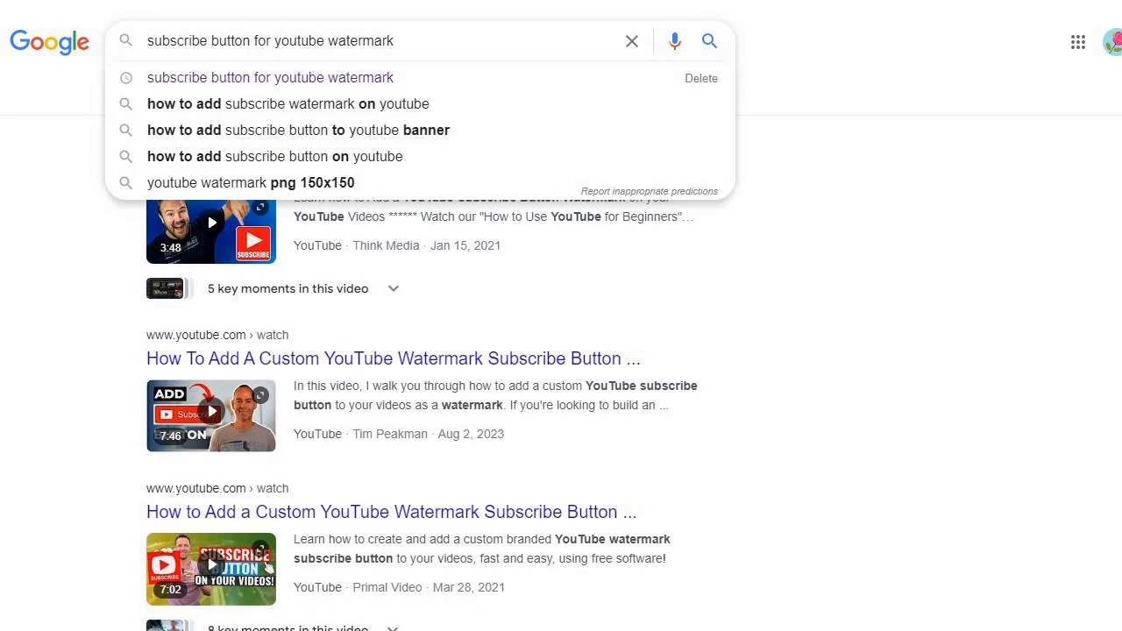
key("shift+End")
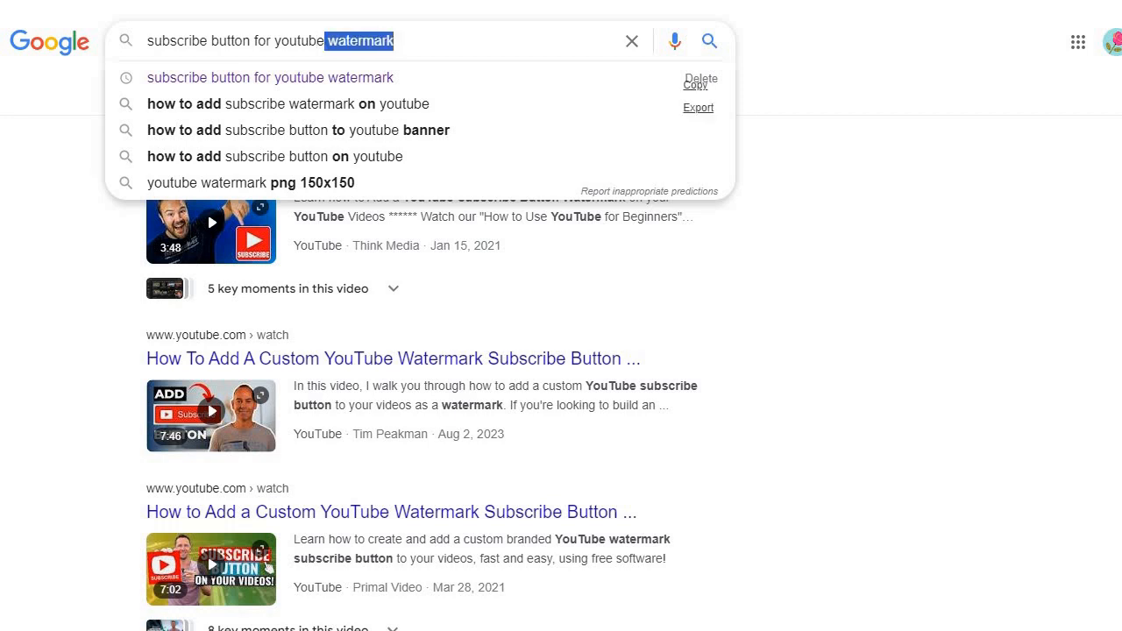
key("BackSpace")
type("videos")
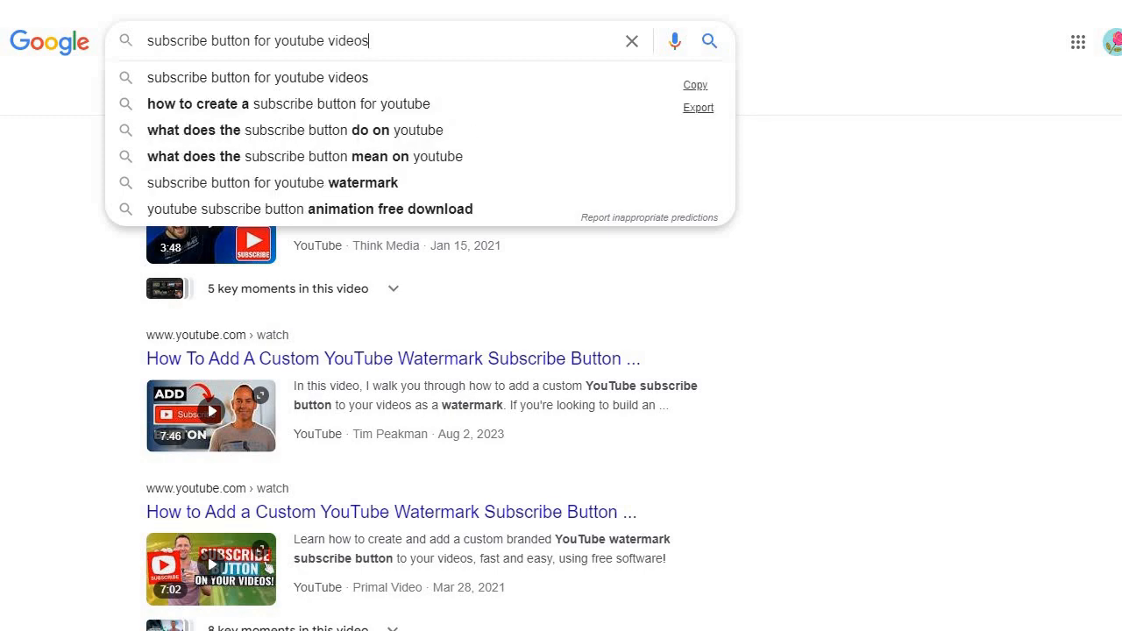
left_click(290, 103)
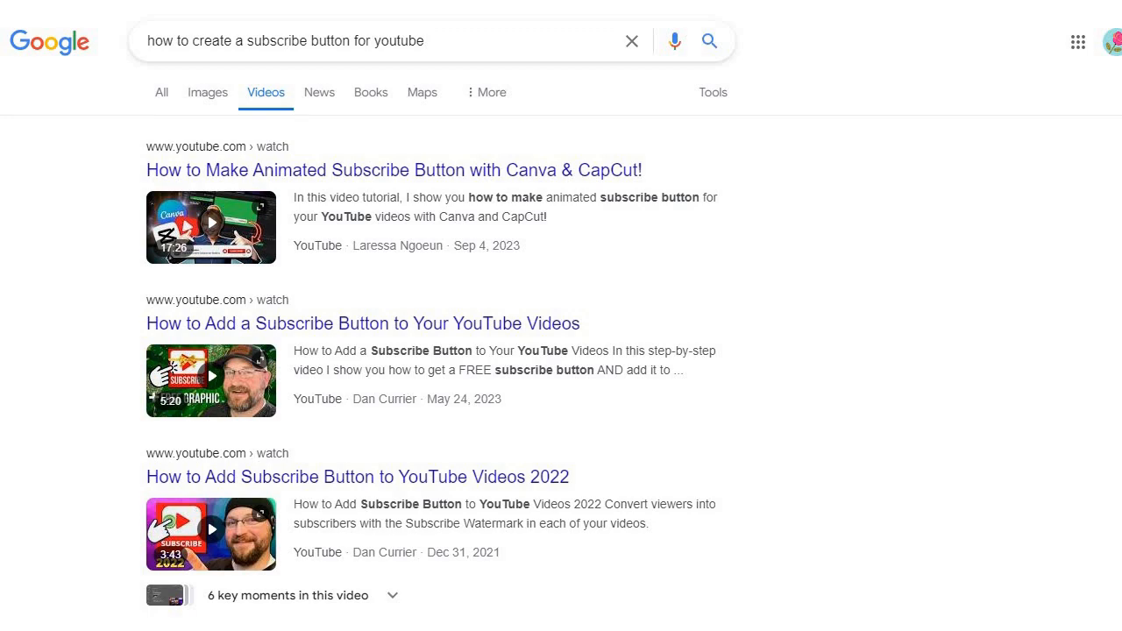
Switch to image results and shorten the query to "subscribe button for youtube"
left_click(200, 92)
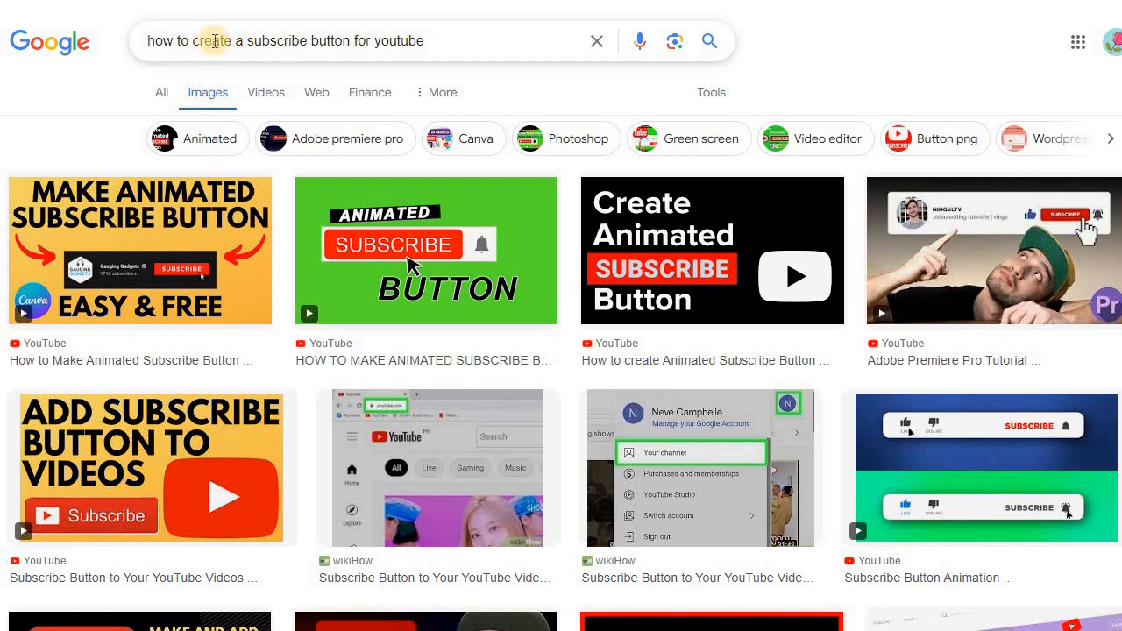
left_click_drag(204, 42, 228, 41)
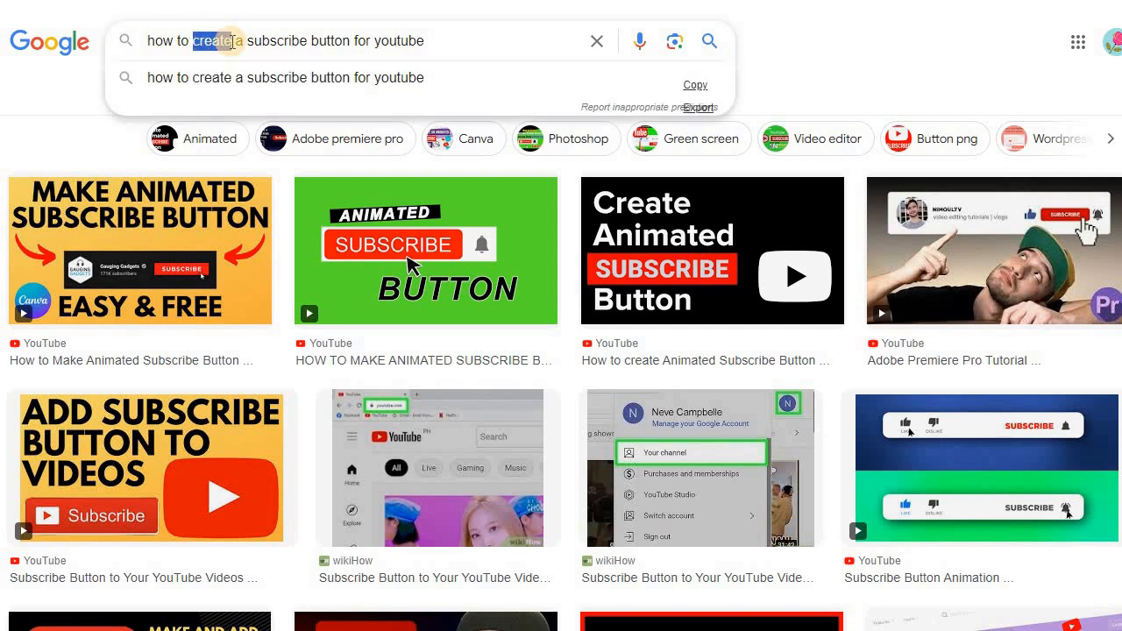
left_click(709, 41)
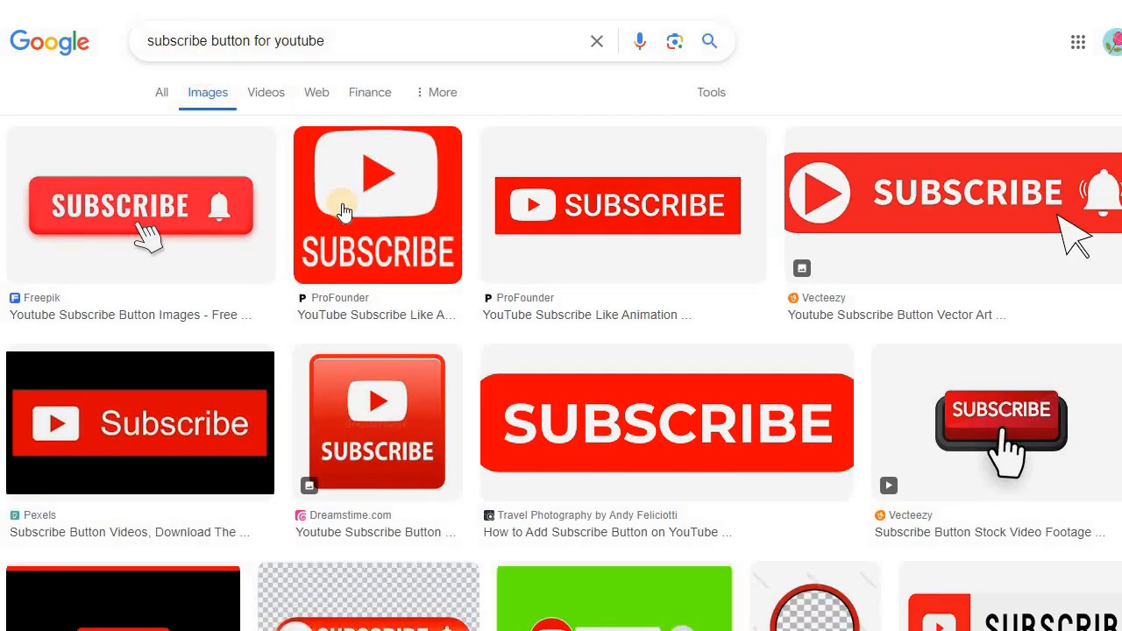
Look through the image results and preview Pixabay's green-screen "Subscribed" button video with the bell
scroll(494, 335, "down", 4)
scroll(717, 329, "down", 2)
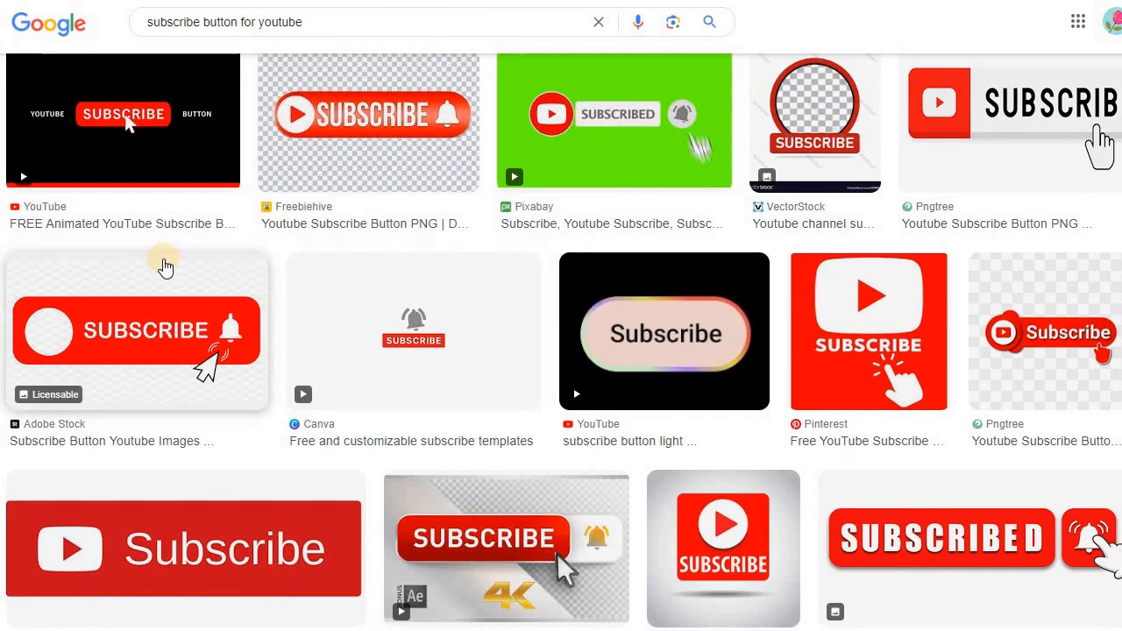
scroll(637, 136, "up", 1)
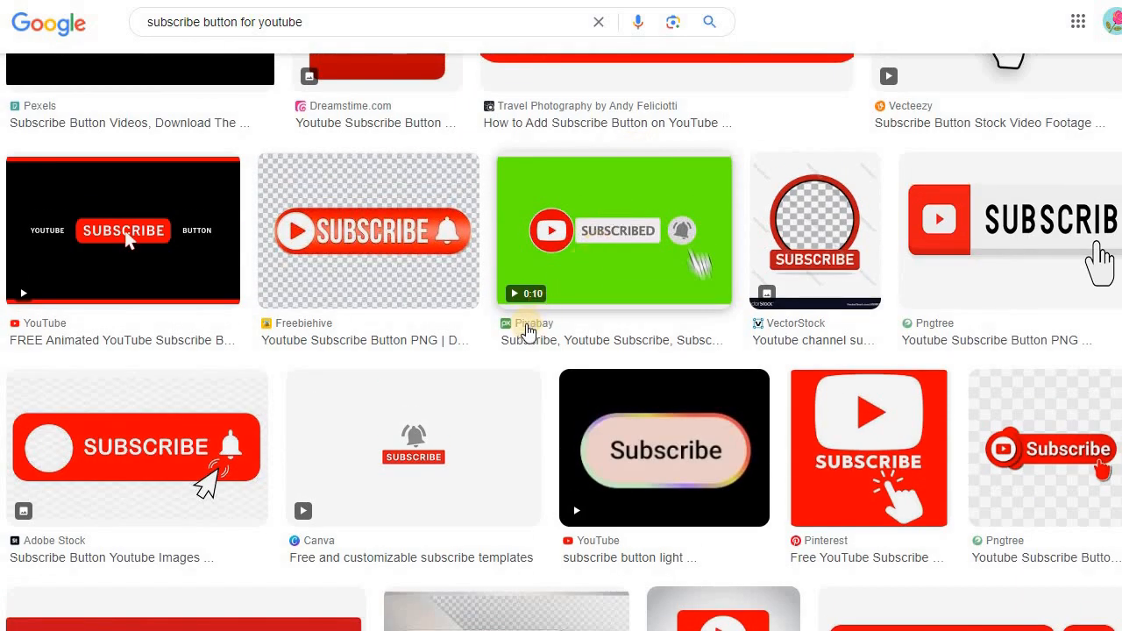
left_click(582, 270)
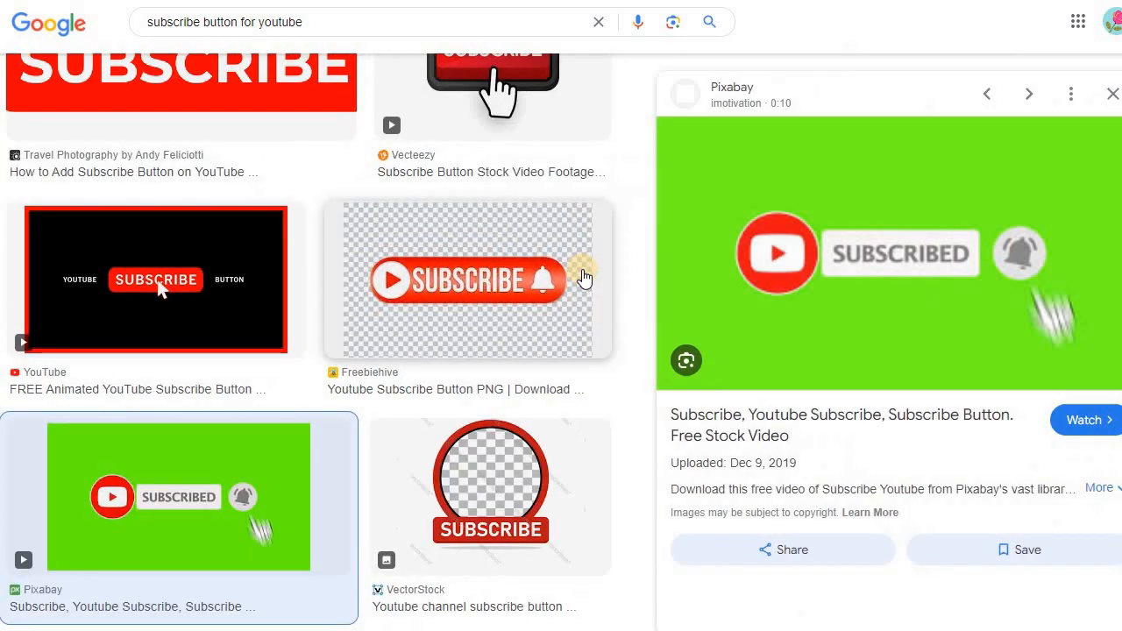
Examine the related green-screen clips and further image results for a suitable subscribe button animation
scroll(585, 277, "down", 2)
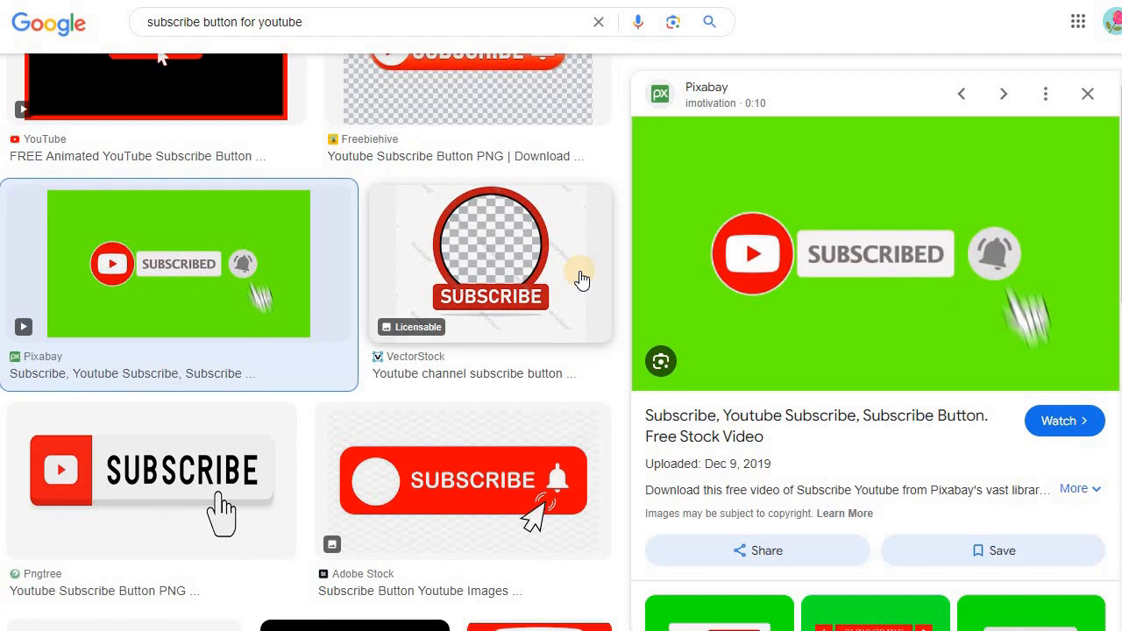
scroll(585, 277, "up", 2)
scroll(585, 277, "down", 3)
scroll(971, 364, "down", 2)
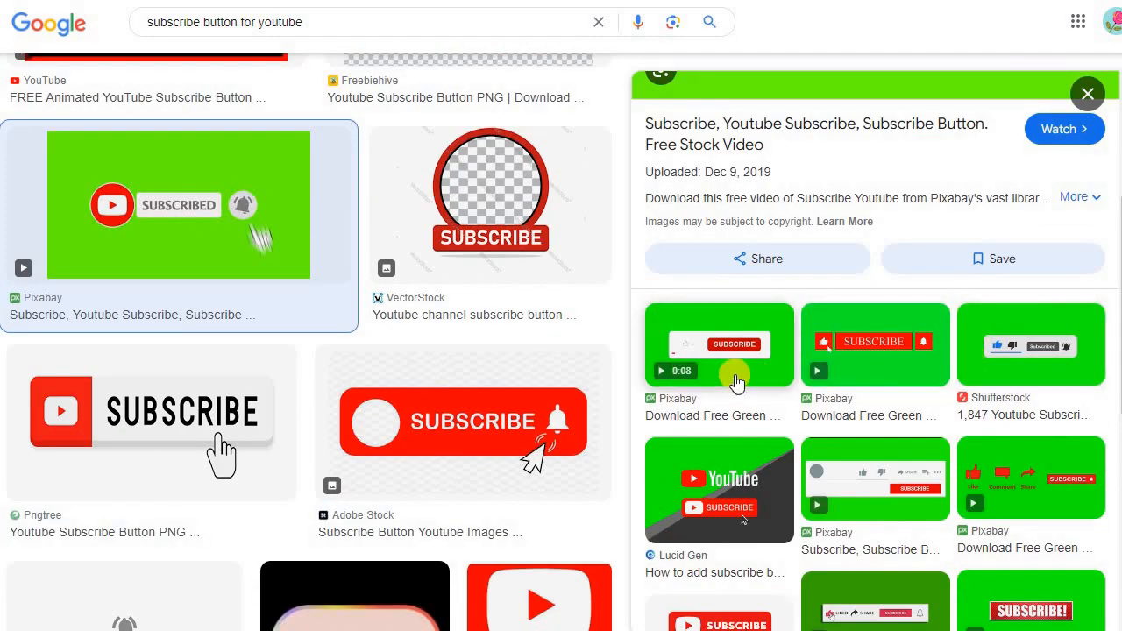
scroll(736, 381, "down", 3)
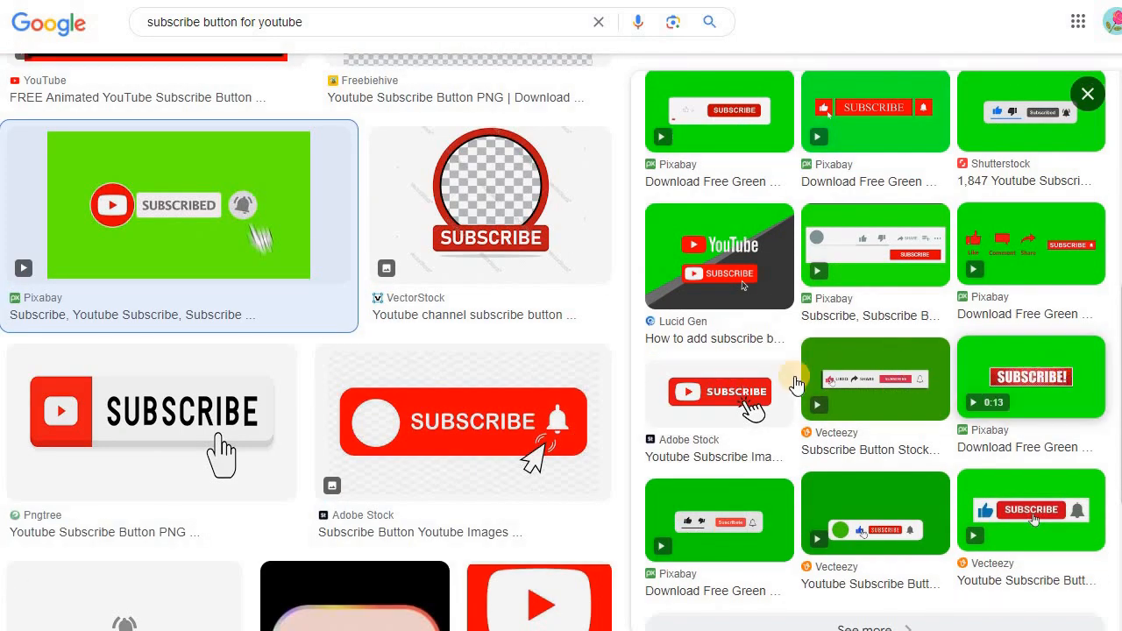
scroll(717, 389, "down", 3)
scroll(716, 388, "up", 2)
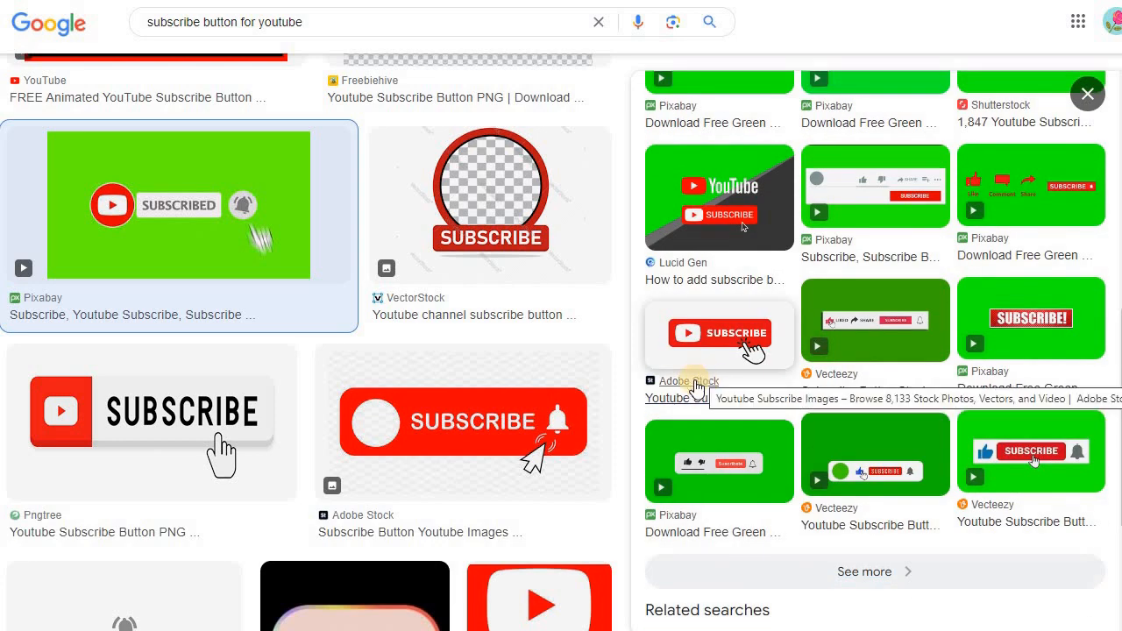
scroll(689, 333, "up", 3)
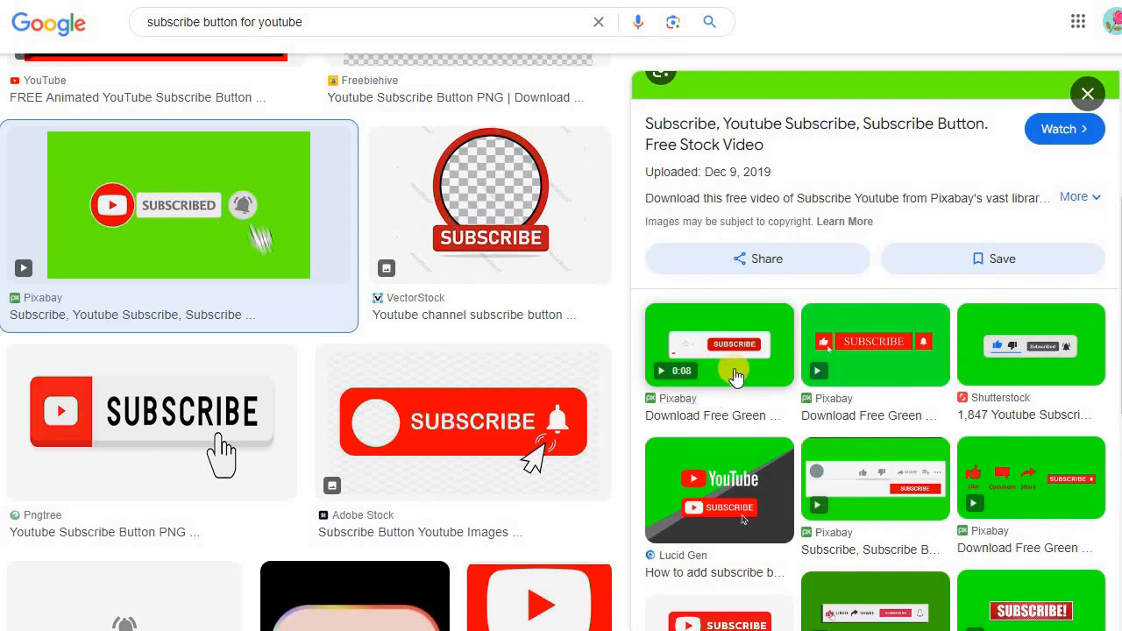
scroll(380, 427, "down", 15)
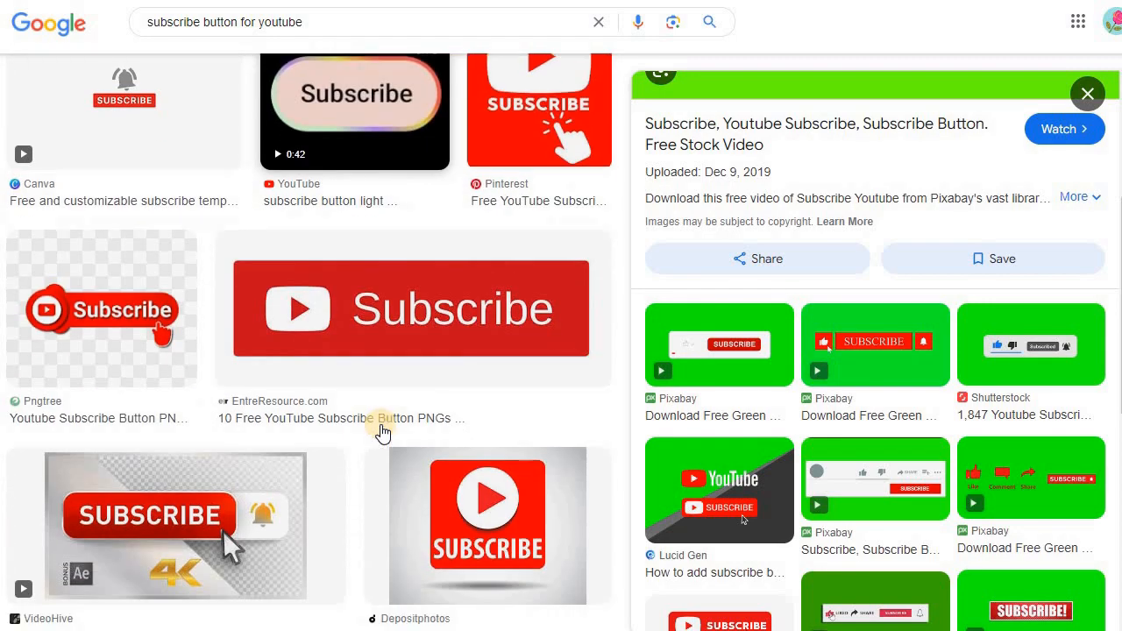
scroll(382, 433, "down", 1)
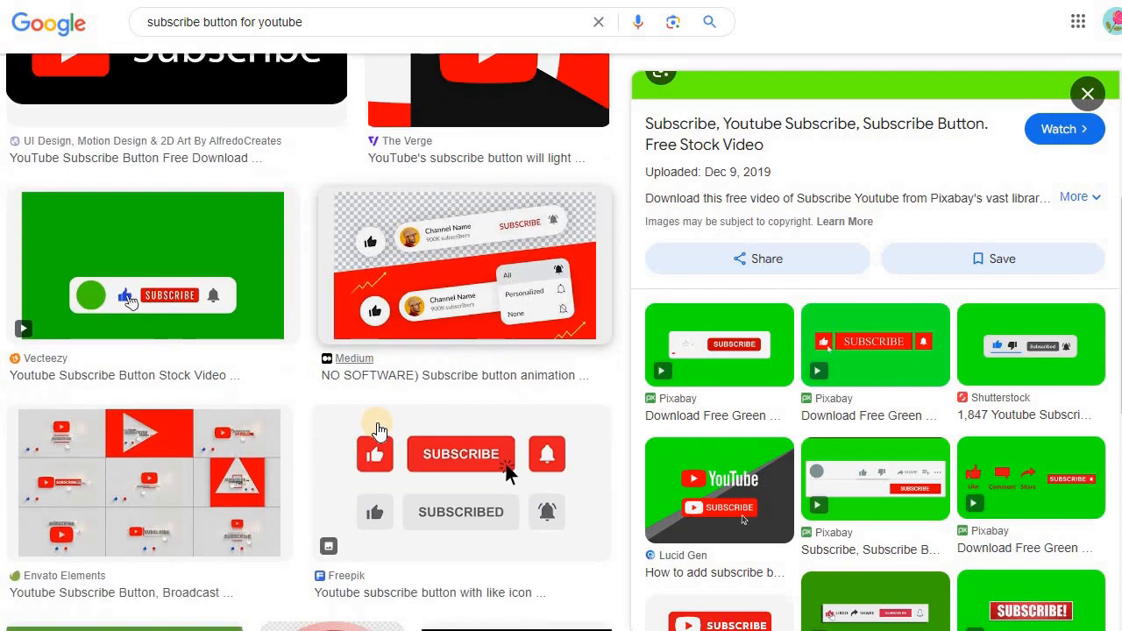
Preview Vecteezy's green-screen subscribe button clip with the thumbs-up and bell, and save it to the Favorite images collection
left_click(38, 251)
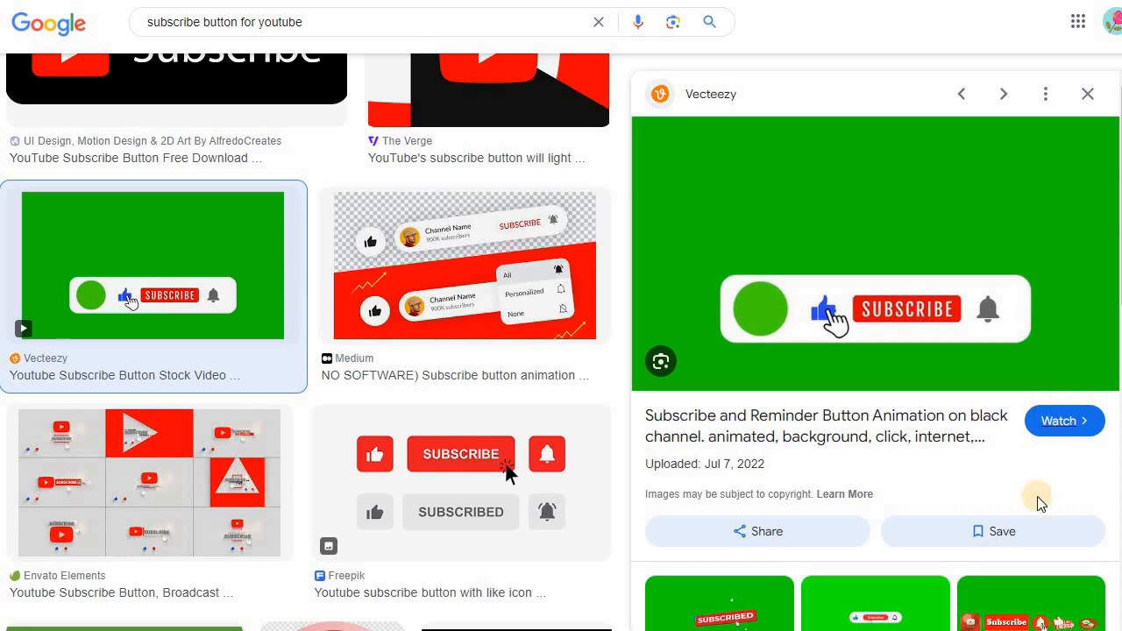
left_click(996, 531)
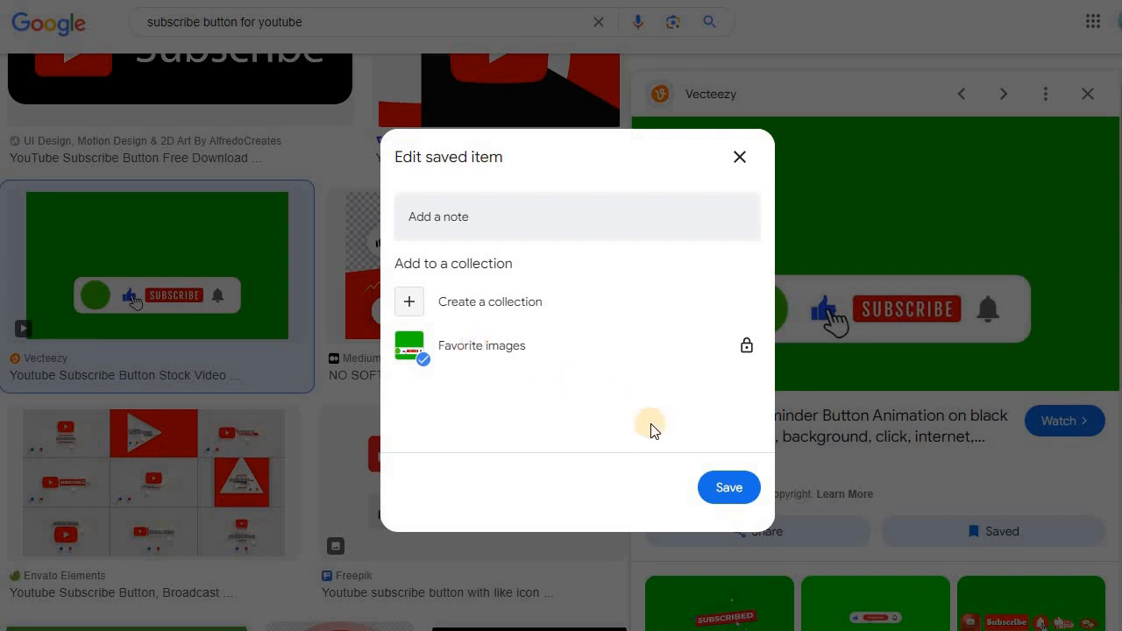
left_click(728, 491)
Preview Pixabay's "Subscribed" green-screen clip from the related images and open its source page on Pixabay
scroll(877, 439, "down", 4)
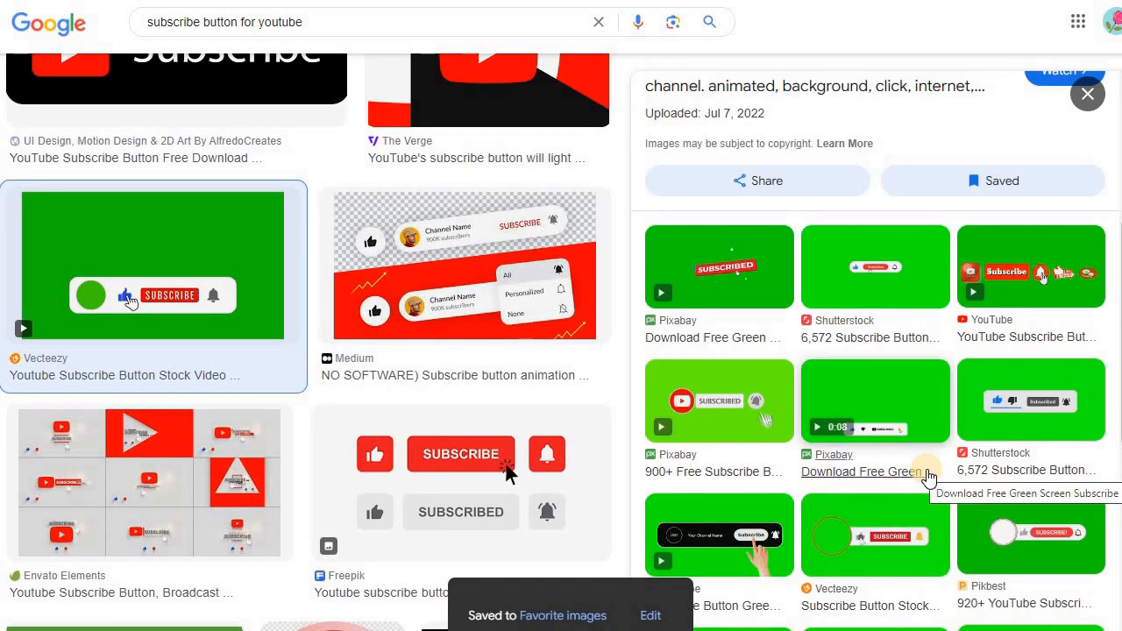
scroll(928, 478, "down", 3)
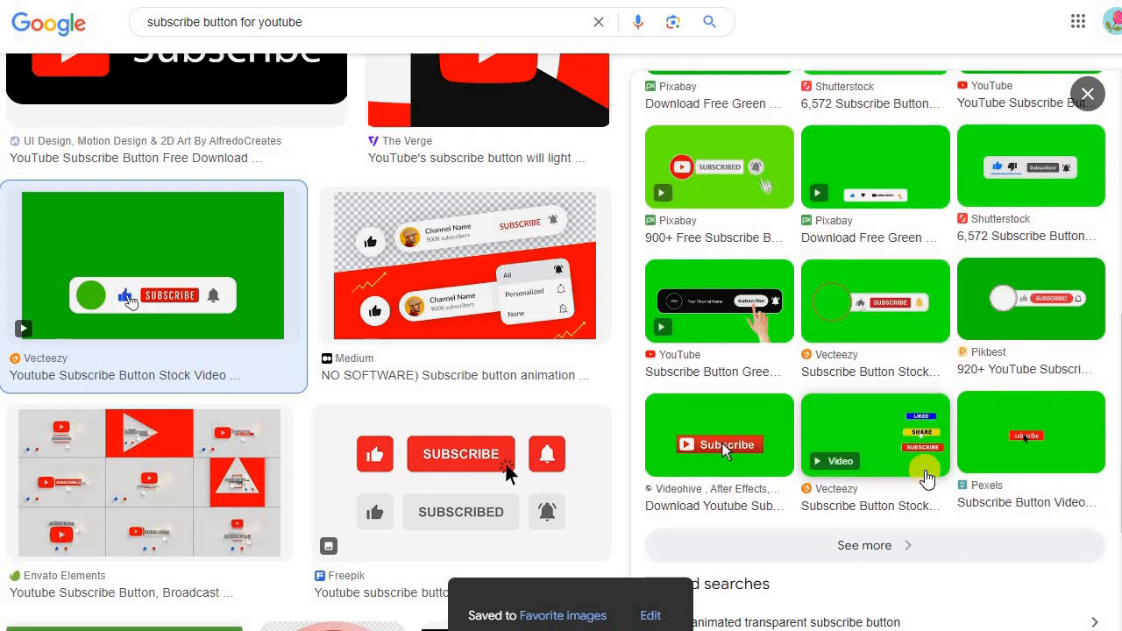
scroll(928, 478, "down", 2)
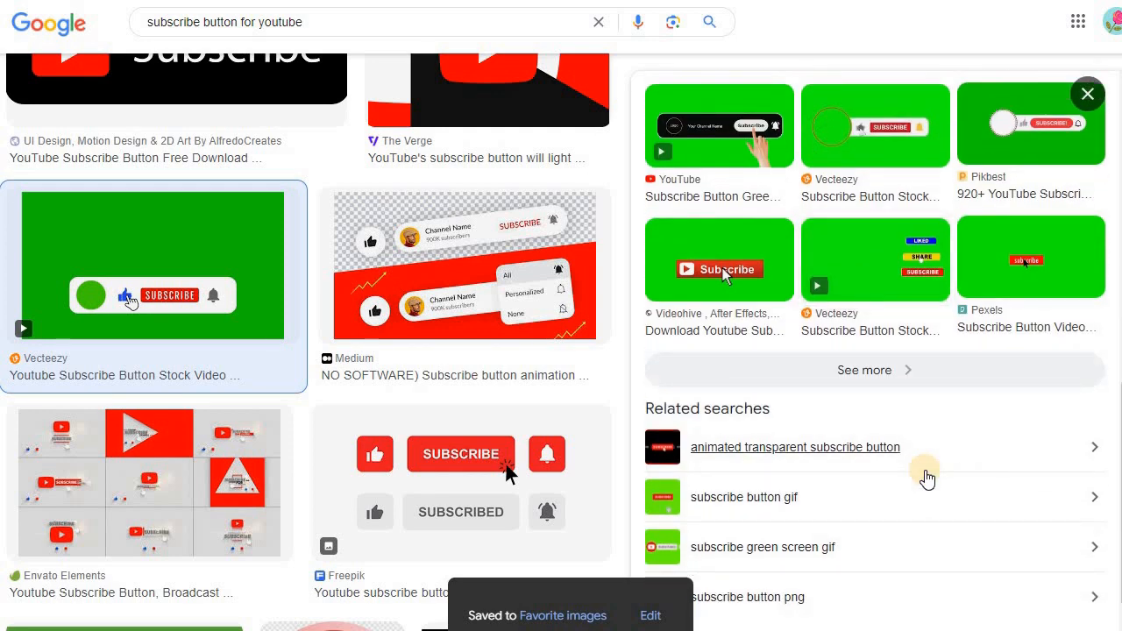
scroll(926, 478, "up", 3)
left_click(739, 256)
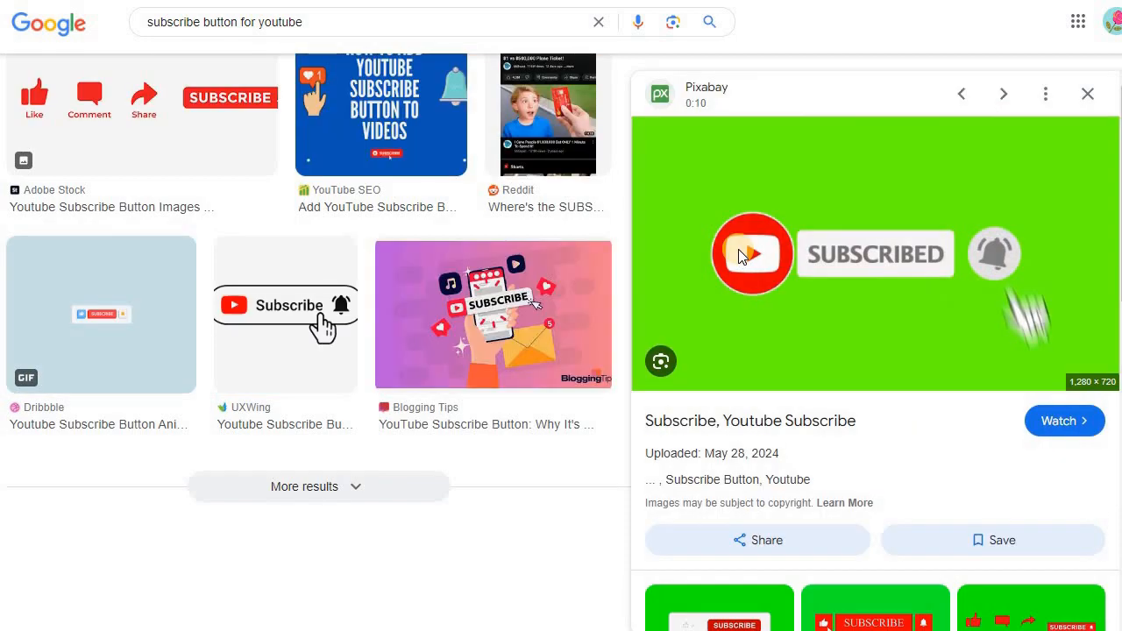
left_click(1054, 424)
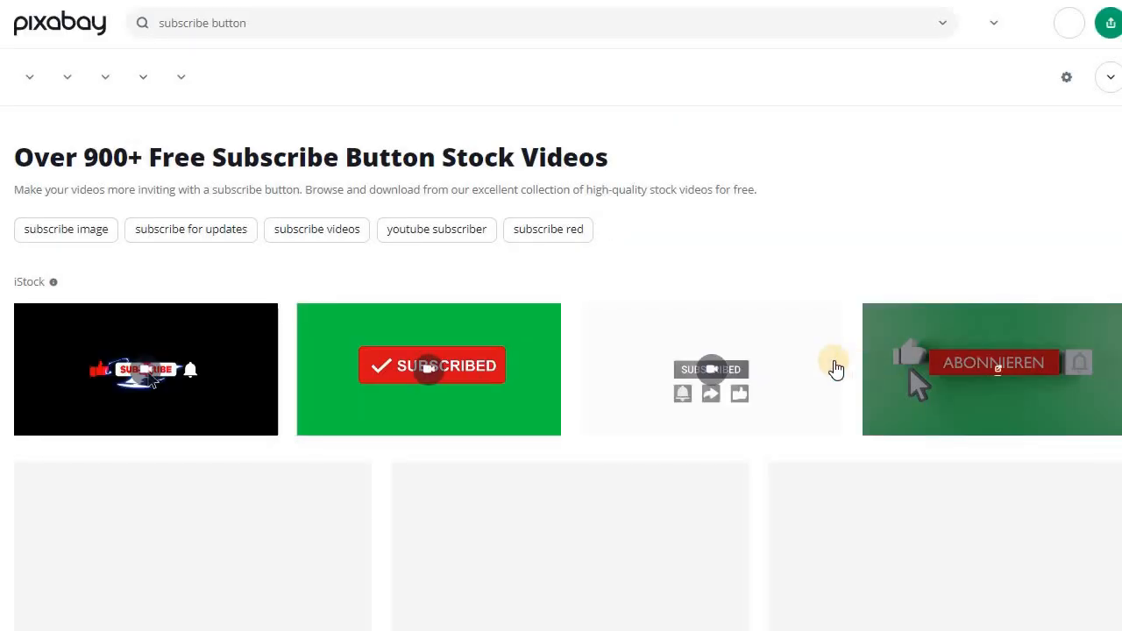
Find the green-screen "Subscribed" clip with the YouTube logo and bell in the Pixabay results and download it as a 1920×1080 MP4
scroll(517, 386, "down", 1)
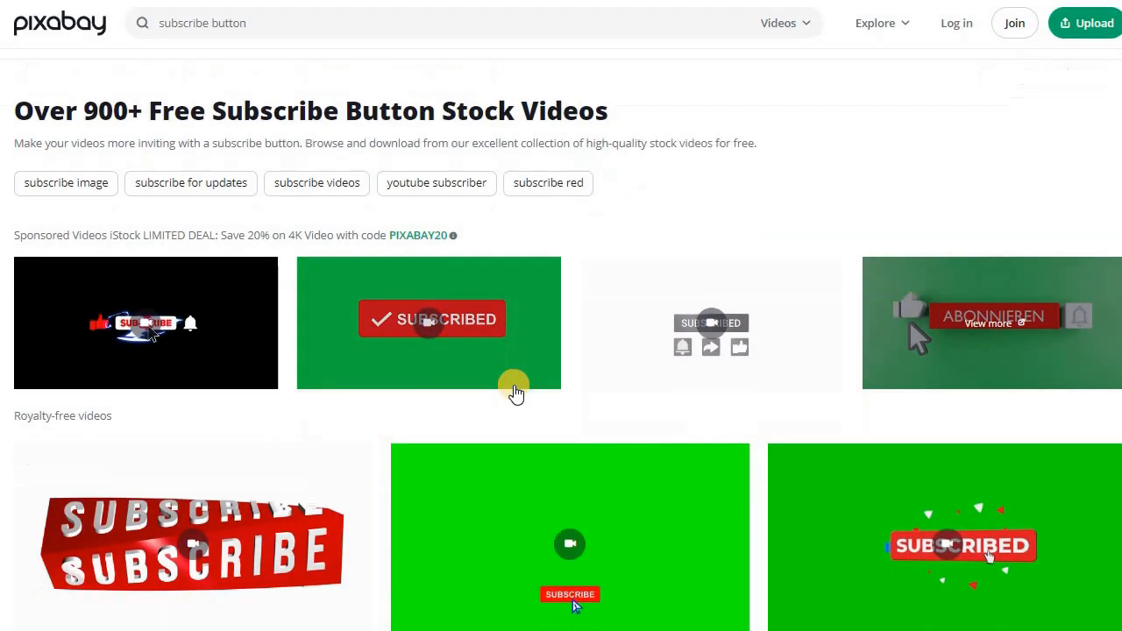
scroll(515, 392, "down", 3)
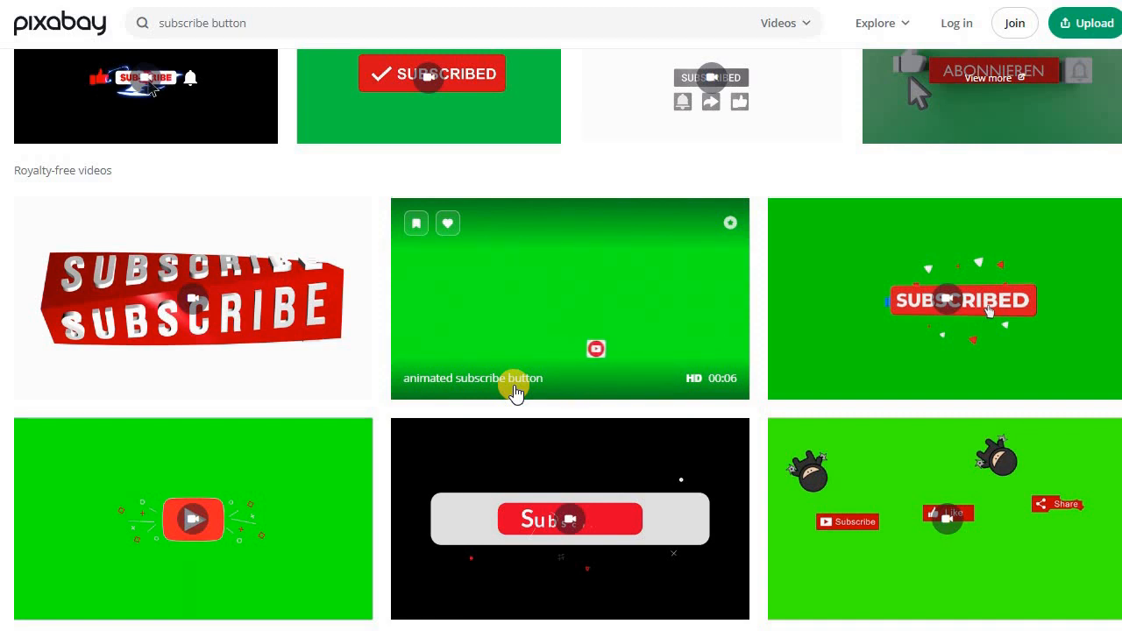
scroll(515, 393, "down", 10)
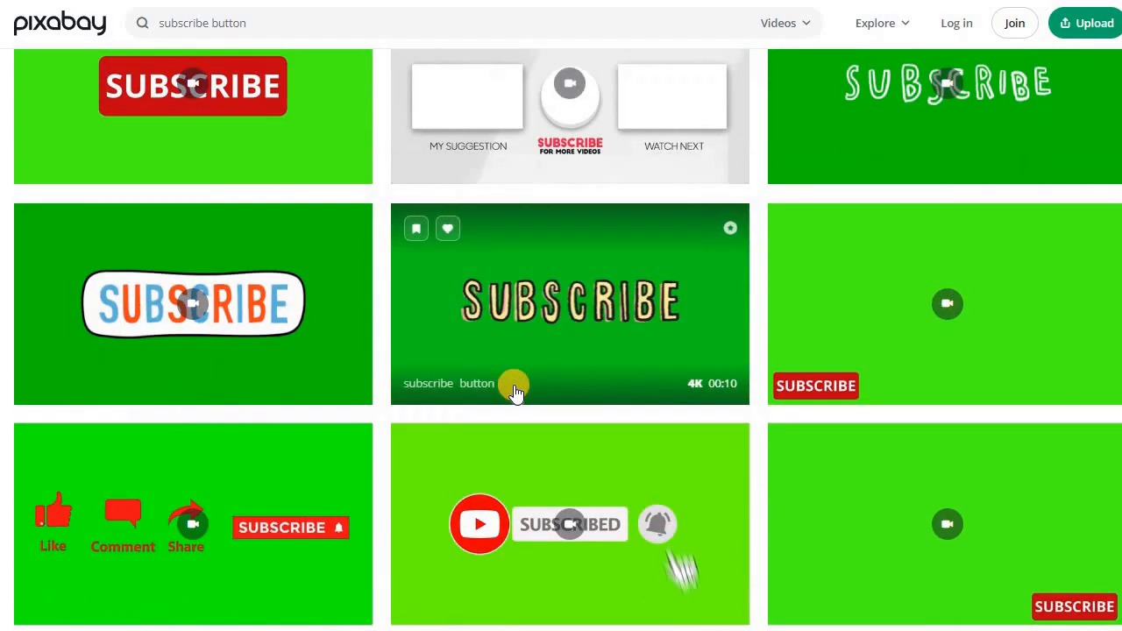
scroll(515, 393, "down", 3)
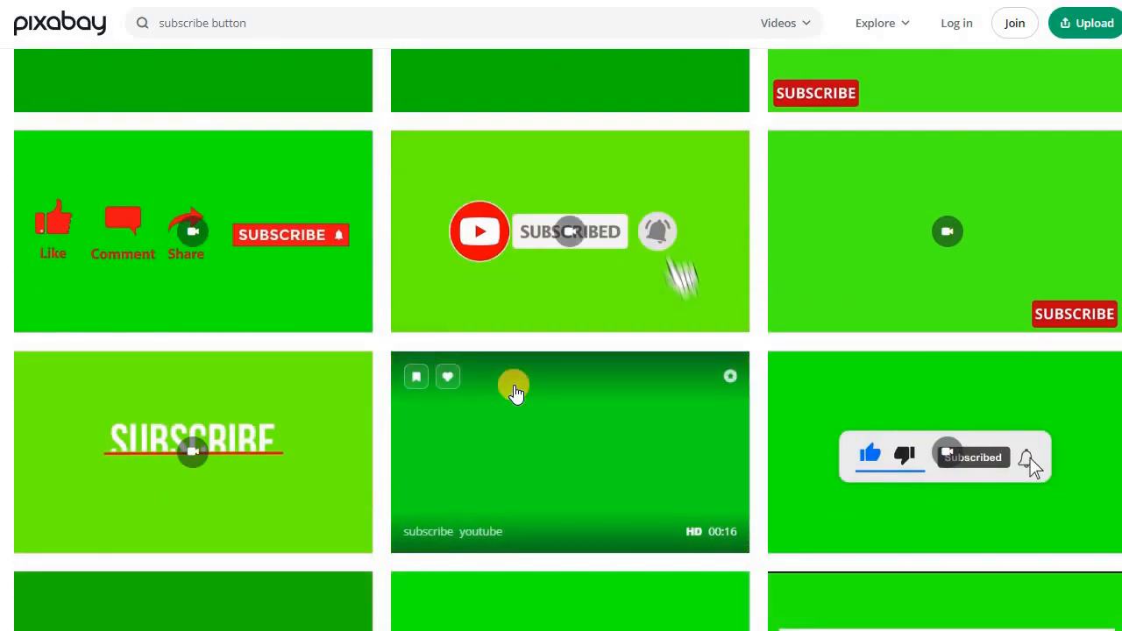
left_click(458, 269)
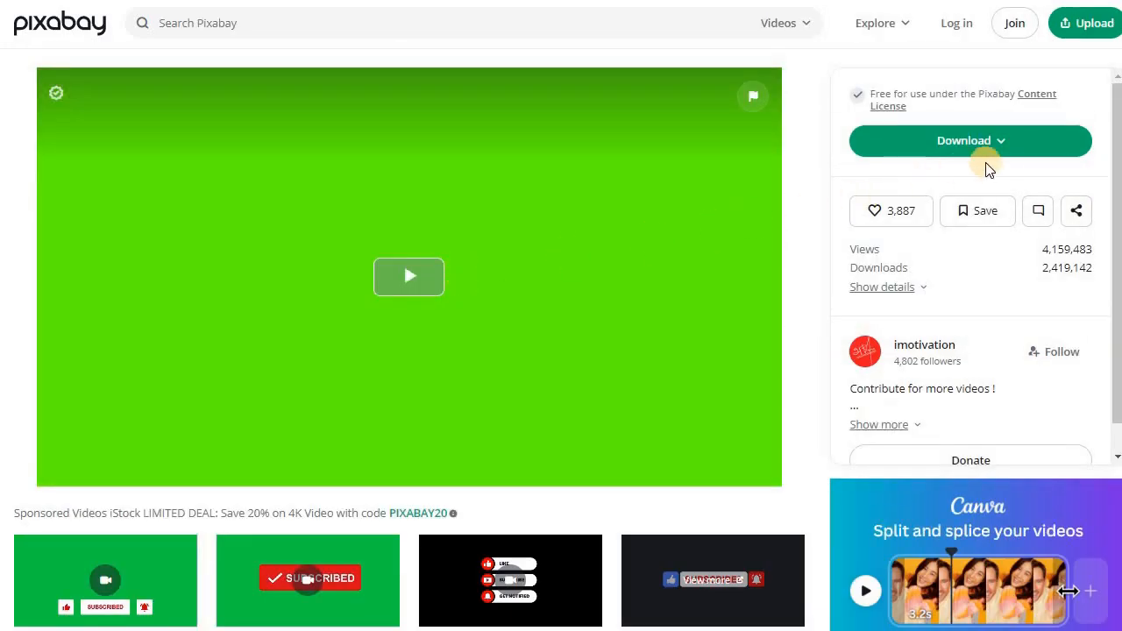
left_click(1000, 147)
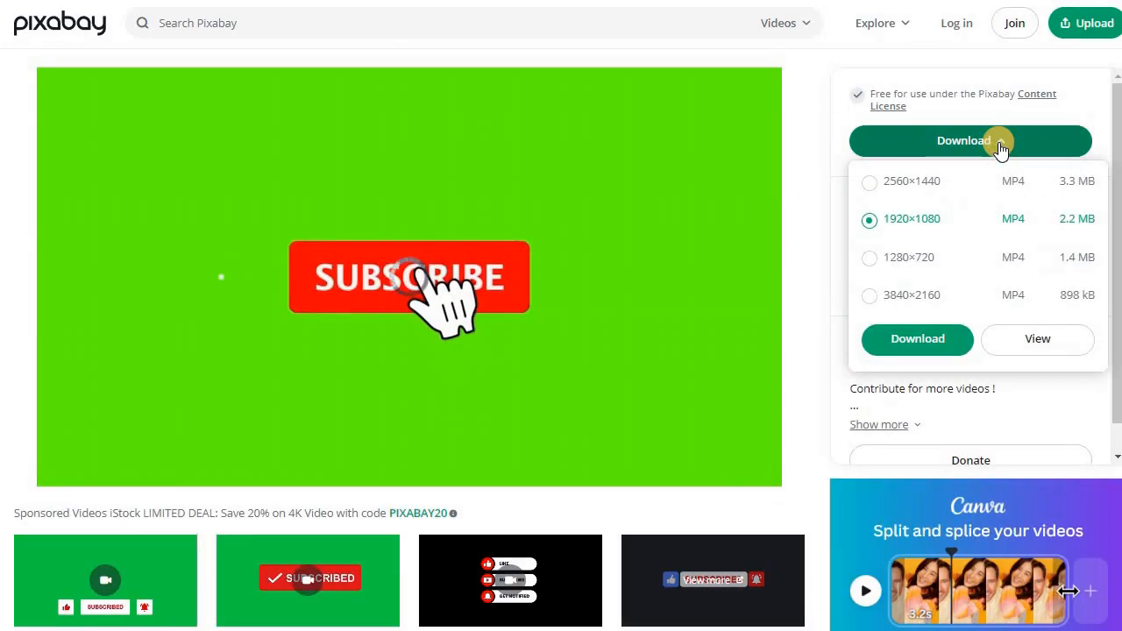
left_click(911, 343)
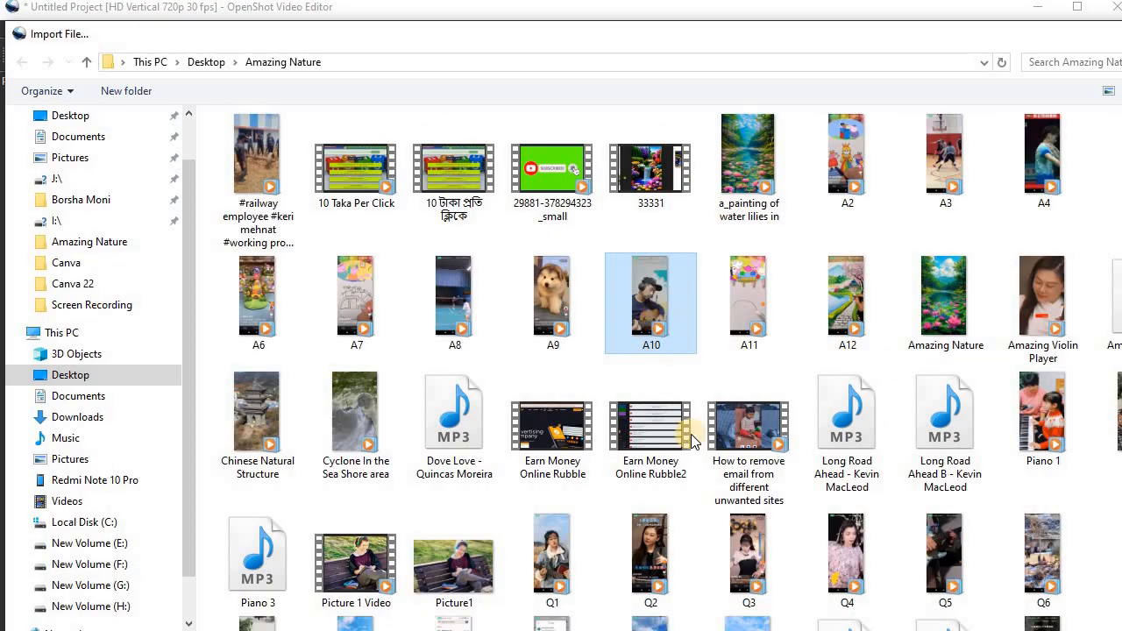
In OpenShot Video Editor, import Q4.mp4 from the Amazing Nature folder and place it at the start of Track 5
left_click(753, 566)
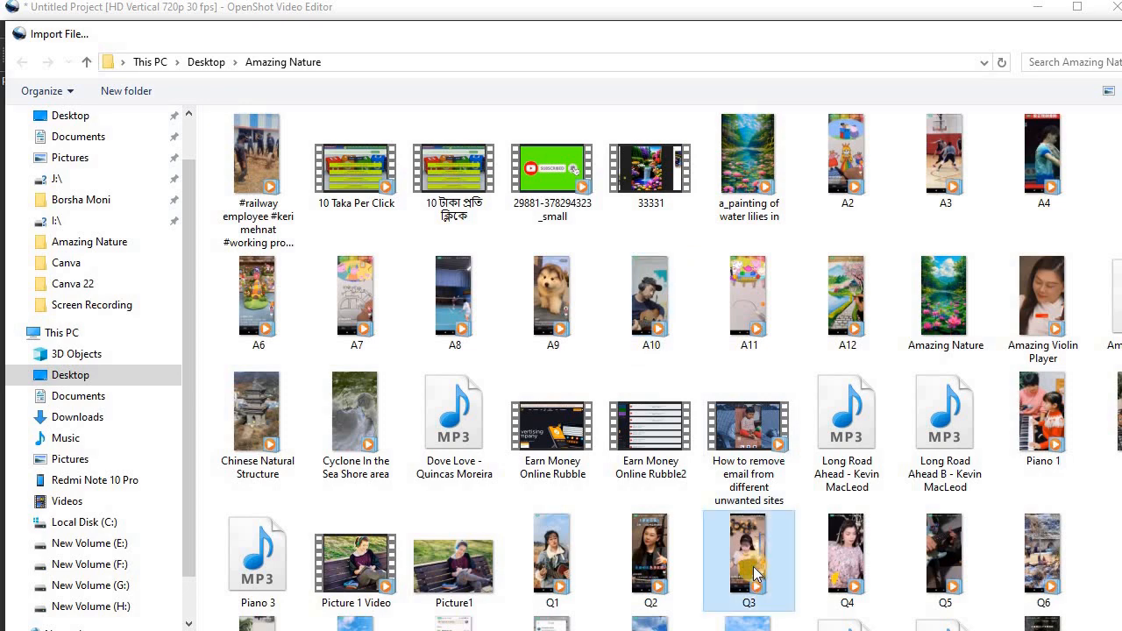
left_click(846, 561)
key("Return")
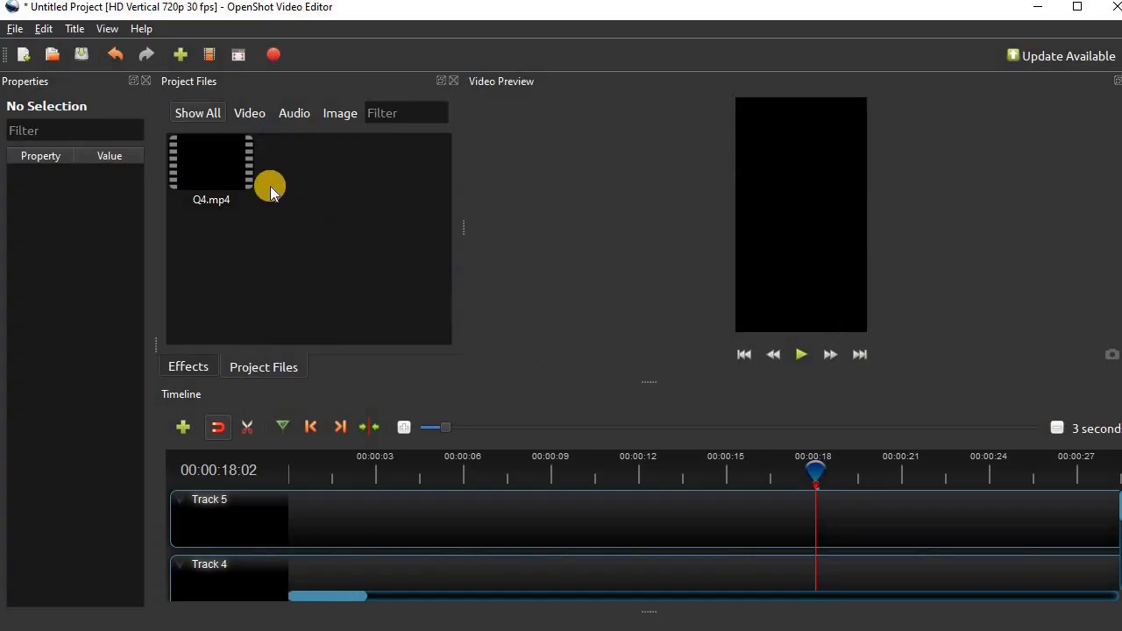
left_click_drag(224, 149, 288, 476)
mouse_move(341, 519)
left_mouse_down()
mouse_move(363, 521)
mouse_move(335, 513)
left_mouse_up()
Trim the first 3.67 seconds off the Q4.mp4 clip on Track 5 and move the remaining part to the timeline start
left_click_drag(296, 464, 395, 466)
left_click(248, 426)
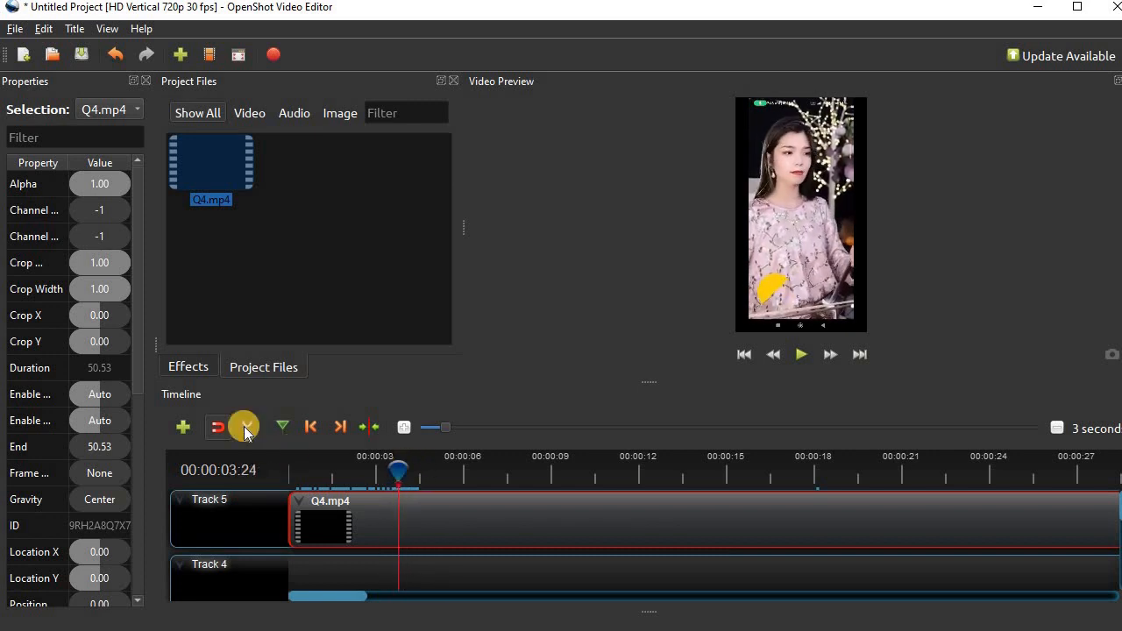
left_click(398, 501)
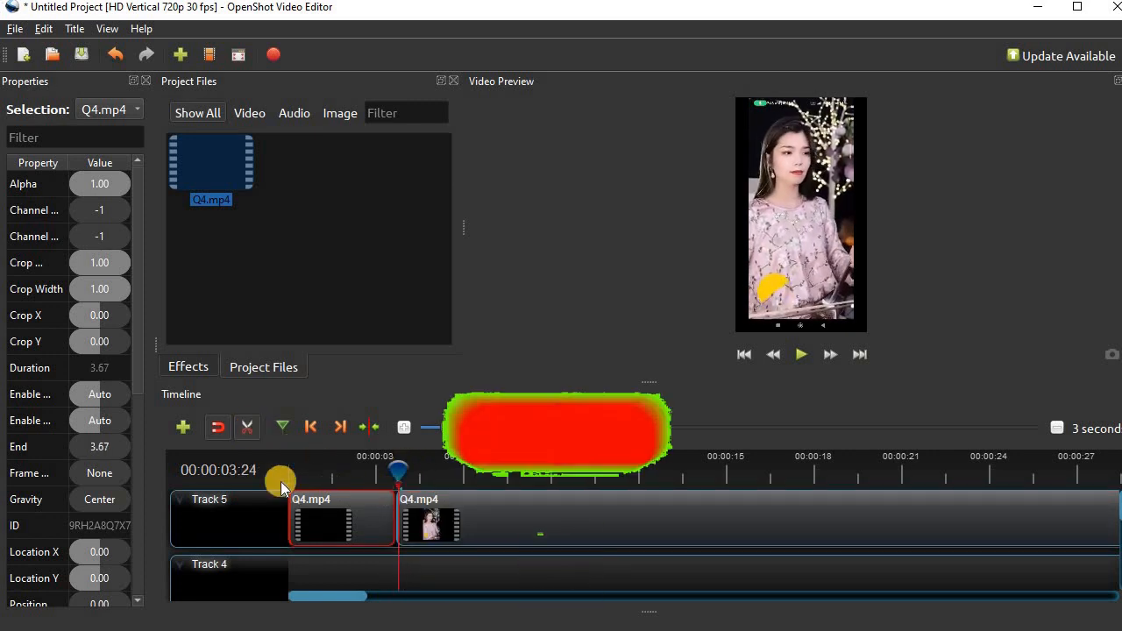
left_click(247, 426)
key("Delete")
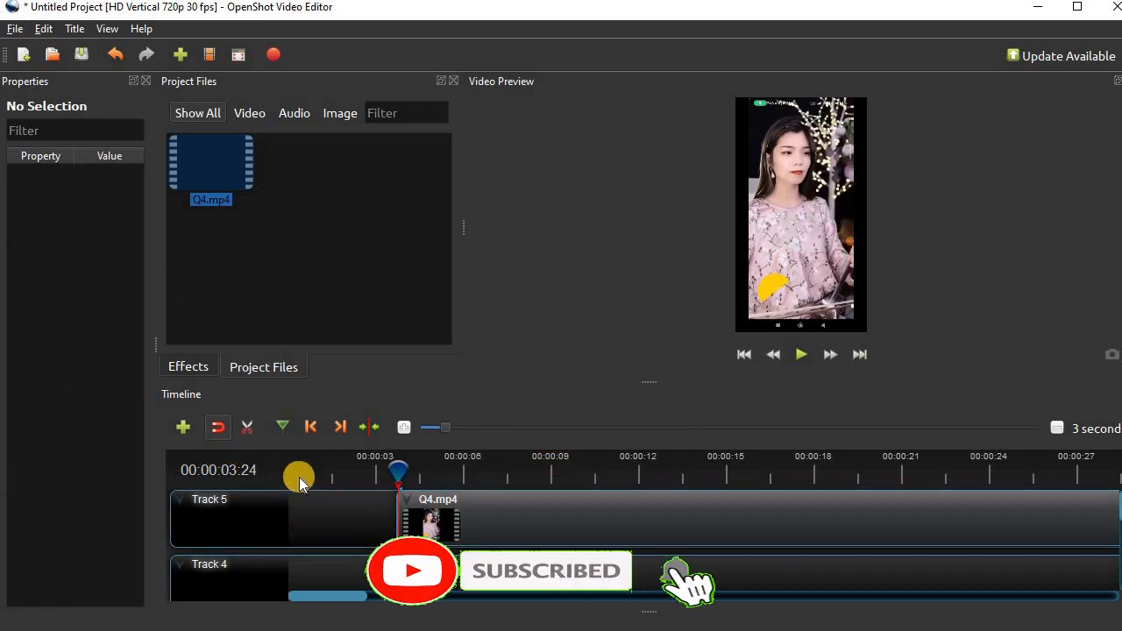
left_click(291, 471)
left_click_drag(558, 522, 449, 516)
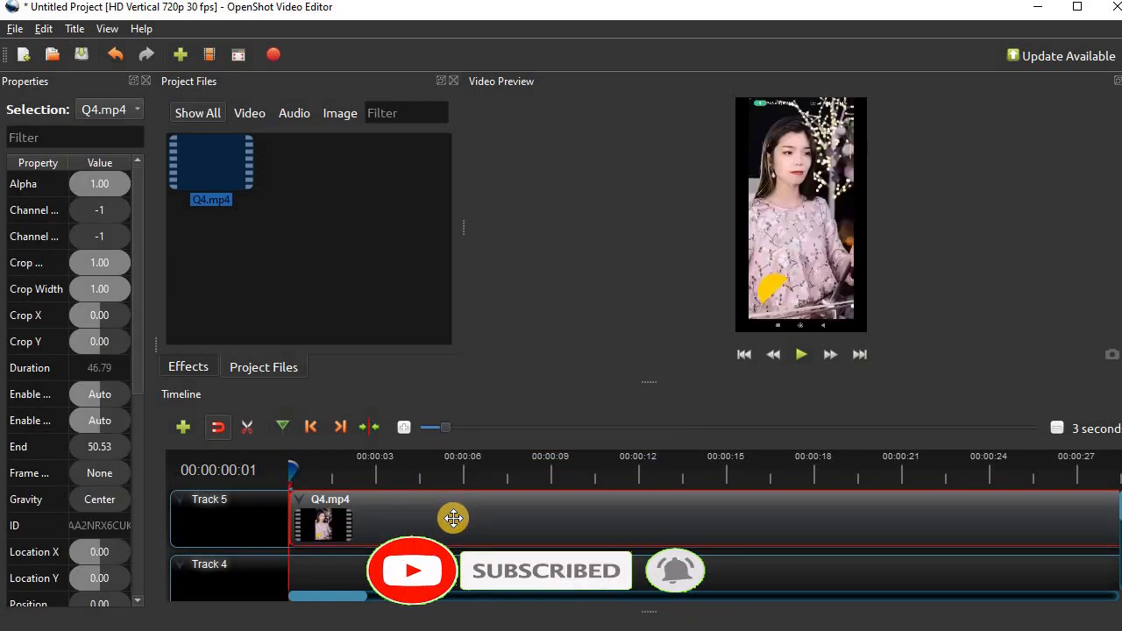
Enlarge the Q4.mp4 clip with the Transform tool to fill the vertical frame and shift it slightly down
right_click(313, 530)
left_click(337, 450)
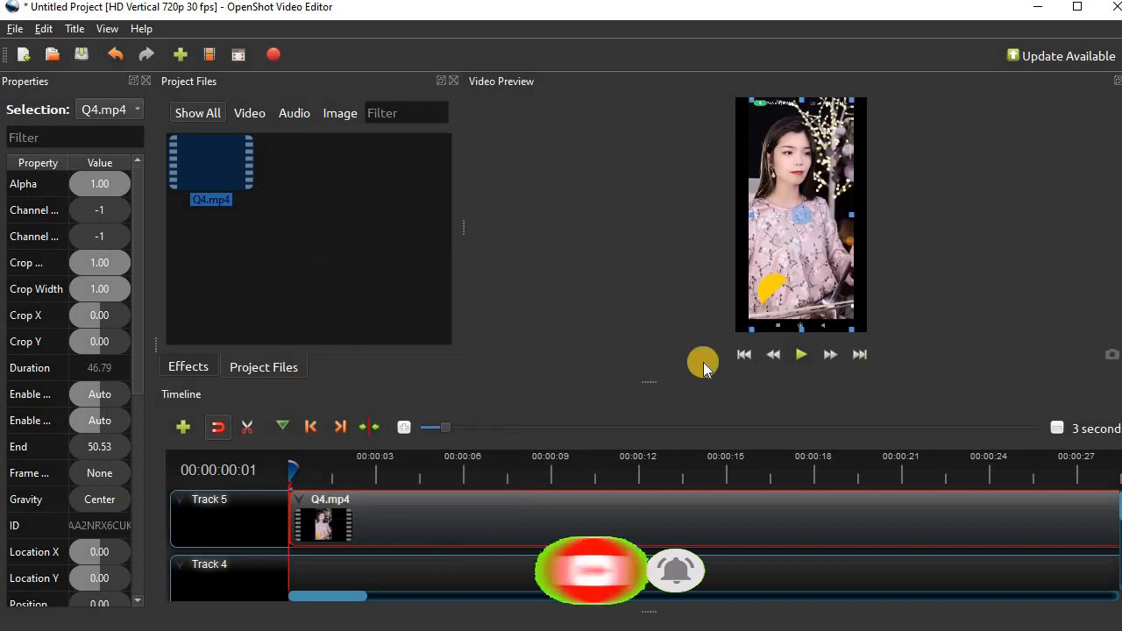
left_click_drag(754, 329, 720, 372)
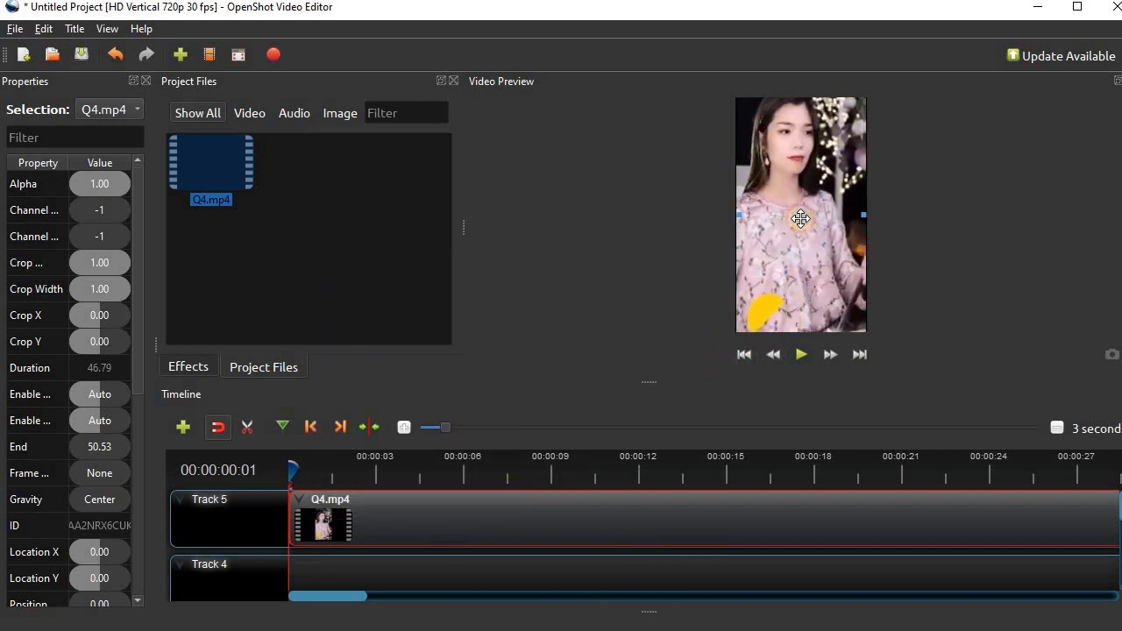
left_click_drag(800, 218, 800, 226)
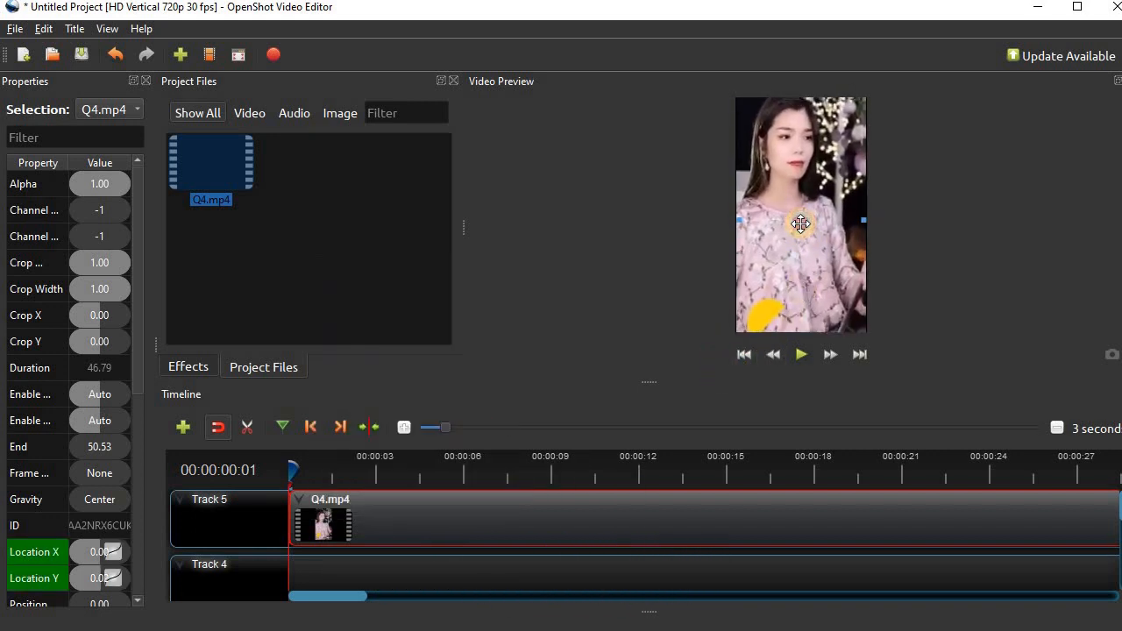
Separate the audio of the Q4.mp4 clip into a single all-channels clip and delete that audio from Track 4
right_click(481, 527)
mouse_move(561, 411)
left_click(709, 412)
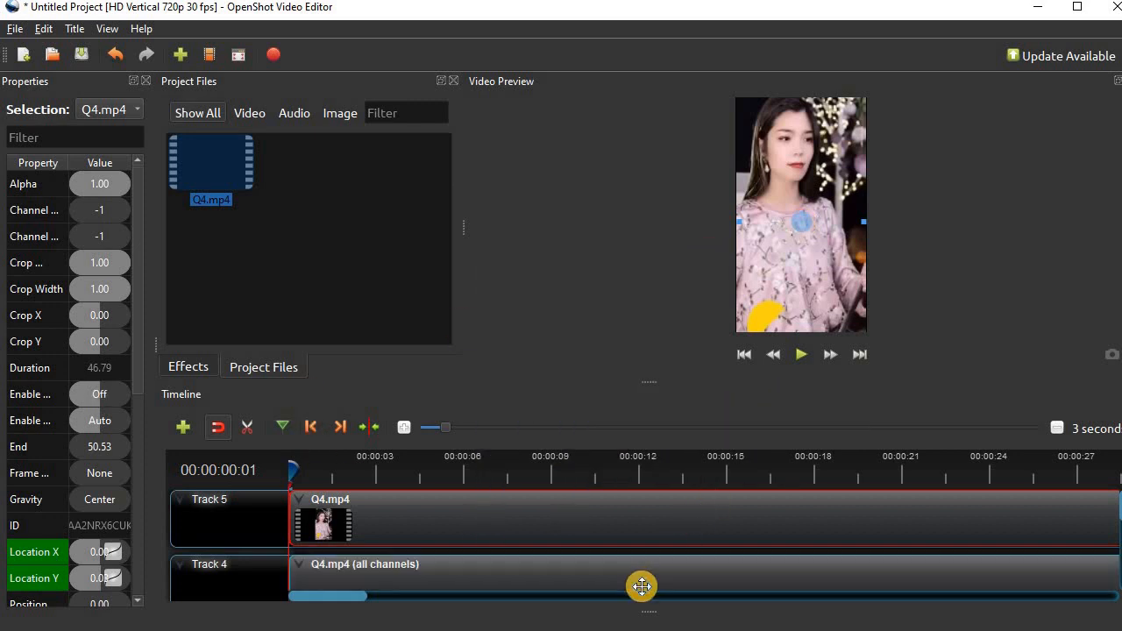
left_click_drag(648, 383, 646, 312)
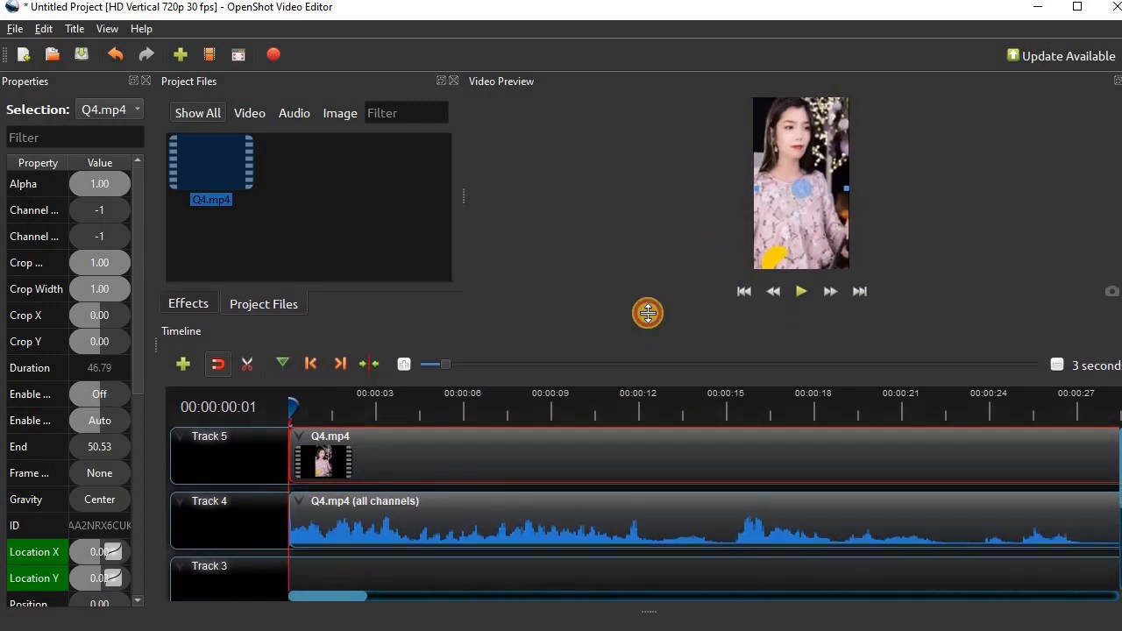
left_click(619, 513)
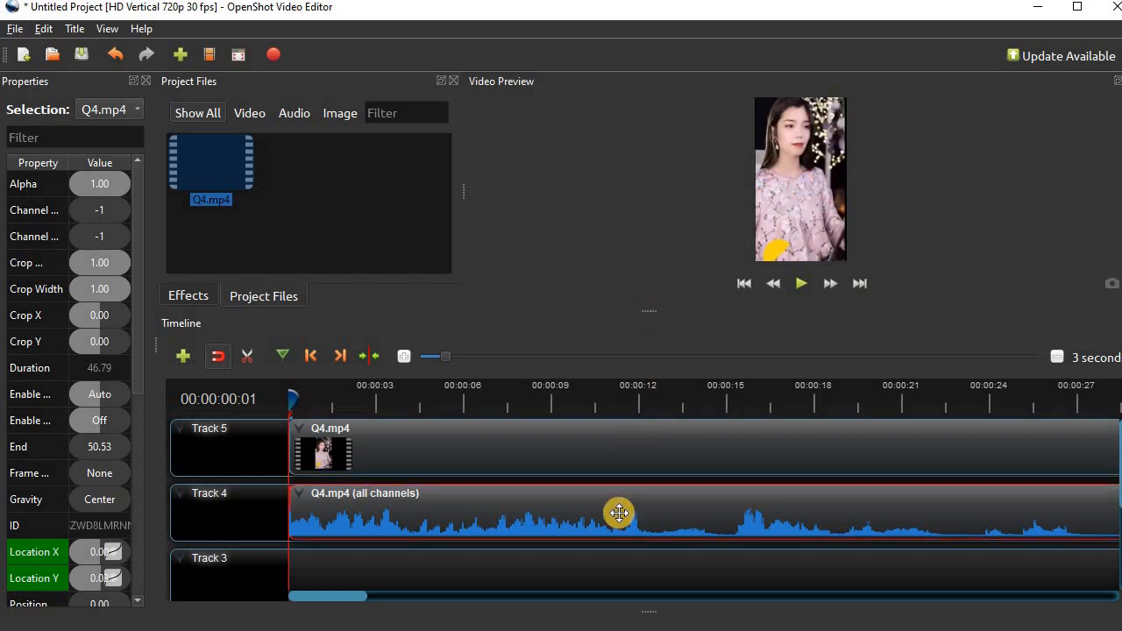
key("Delete")
Import Amazing Violin.mp3 from the Amazing Nature folder and place it on Track 4 below the video
left_click(180, 54)
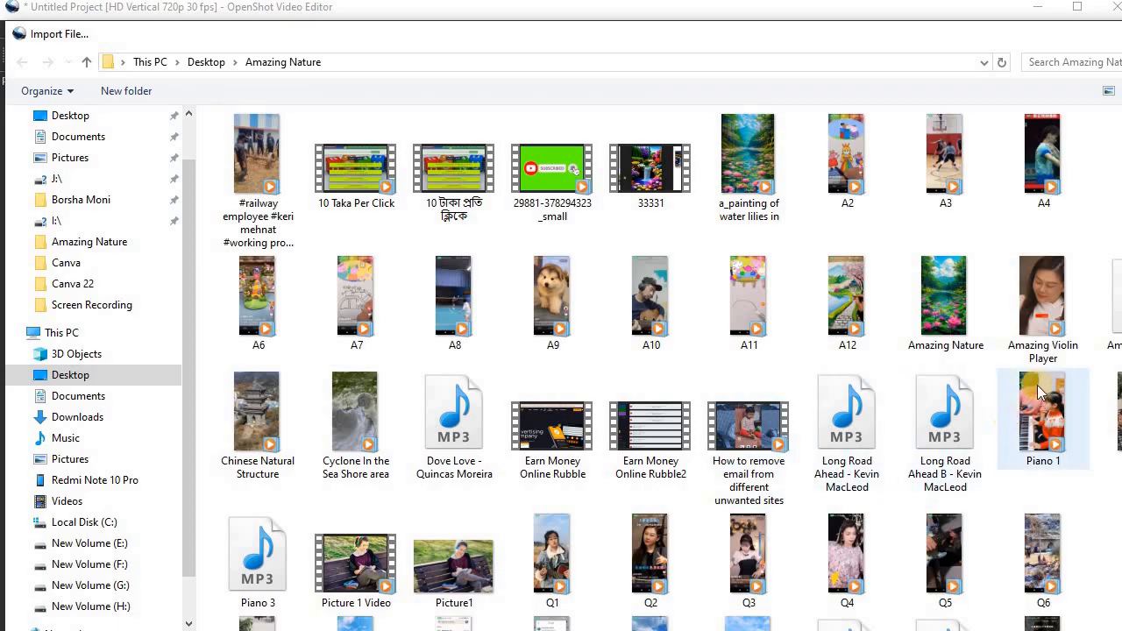
double_click(1112, 298)
left_click_drag(301, 163, 358, 500)
Separate the audio of Amazing Violin.mp3, replacing the original clip with the all-channels audio at the start of Track 4
right_click(452, 523)
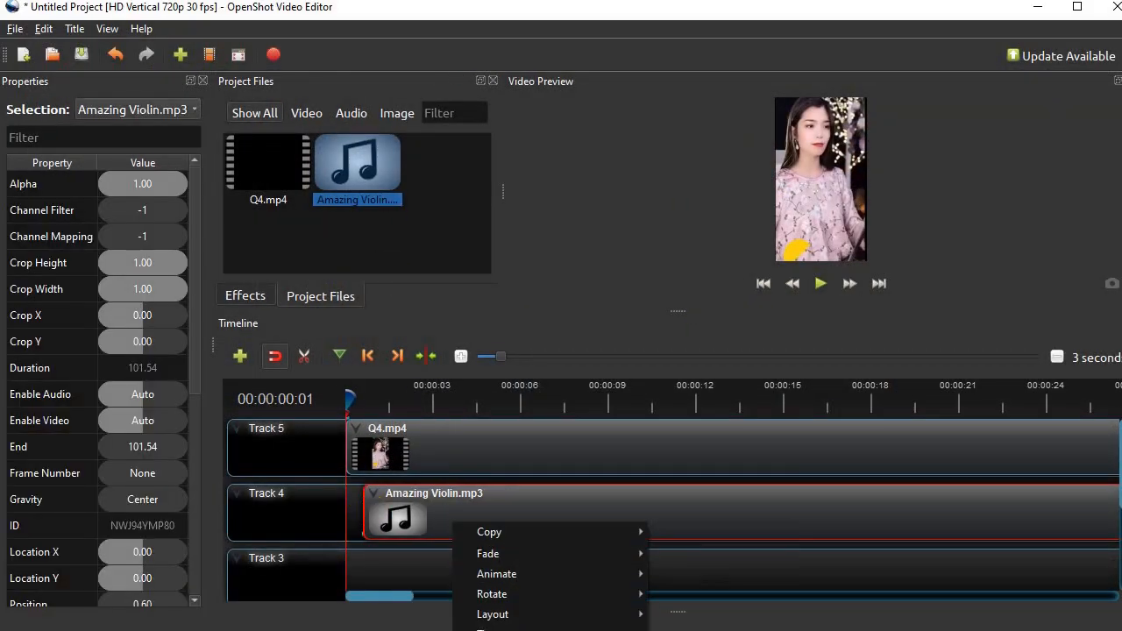
left_click(701, 630)
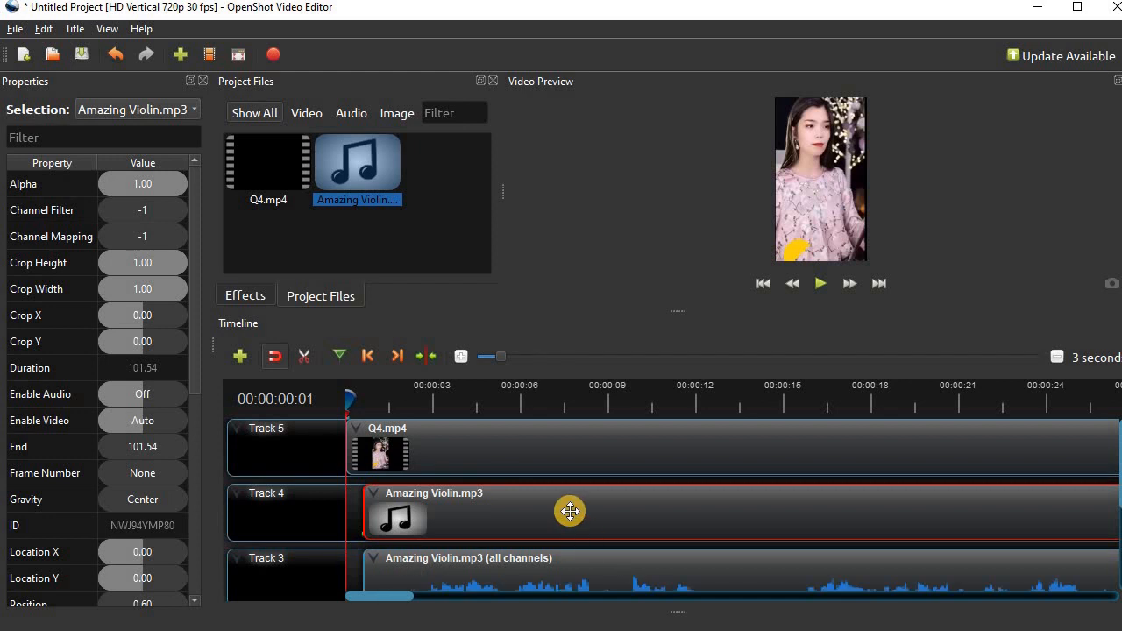
key("Delete")
left_click_drag(575, 561, 426, 501)
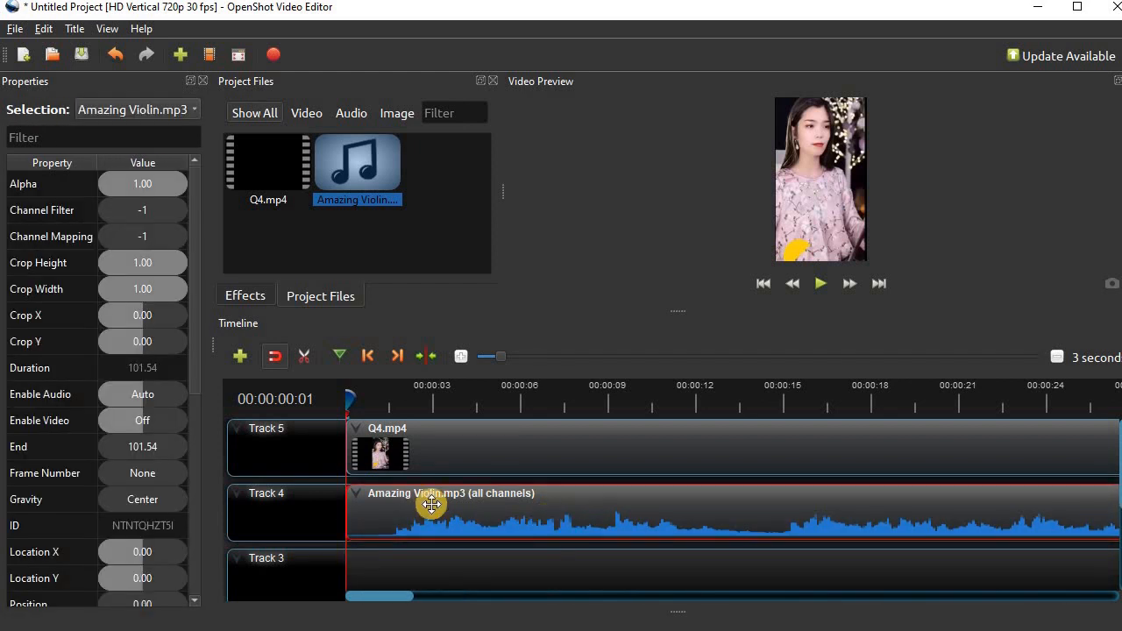
Trim the first 1.67 seconds off the violin audio on Track 4 and move the remaining part to the timeline start
left_click(304, 356)
left_click(403, 507)
left_click(304, 355)
left_click(363, 511)
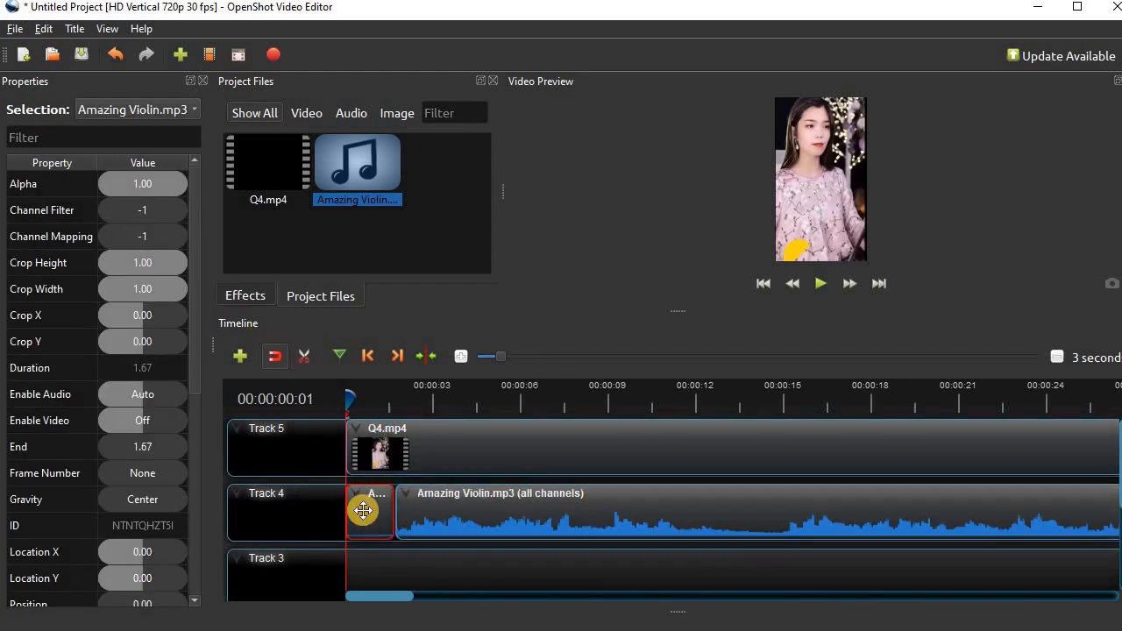
key("Delete")
left_click_drag(508, 529, 468, 521)
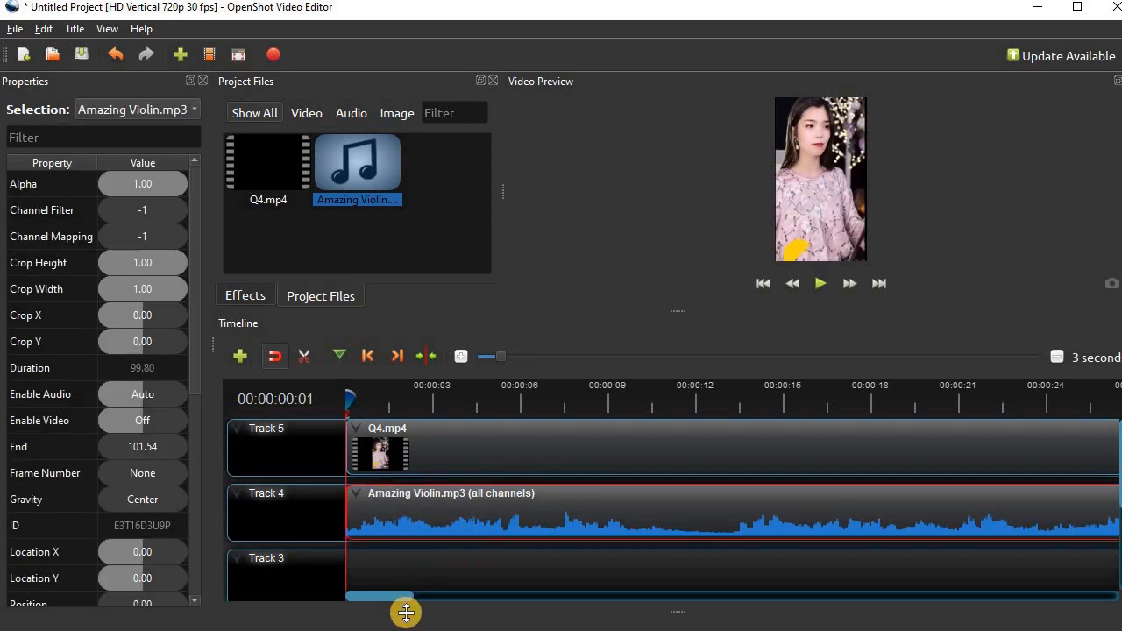
Play the end of the video to find the closing screen, then cut Q4.mp4 at 00:00:44:04 and delete the part after it
left_click_drag(406, 597, 461, 598)
left_click(565, 358)
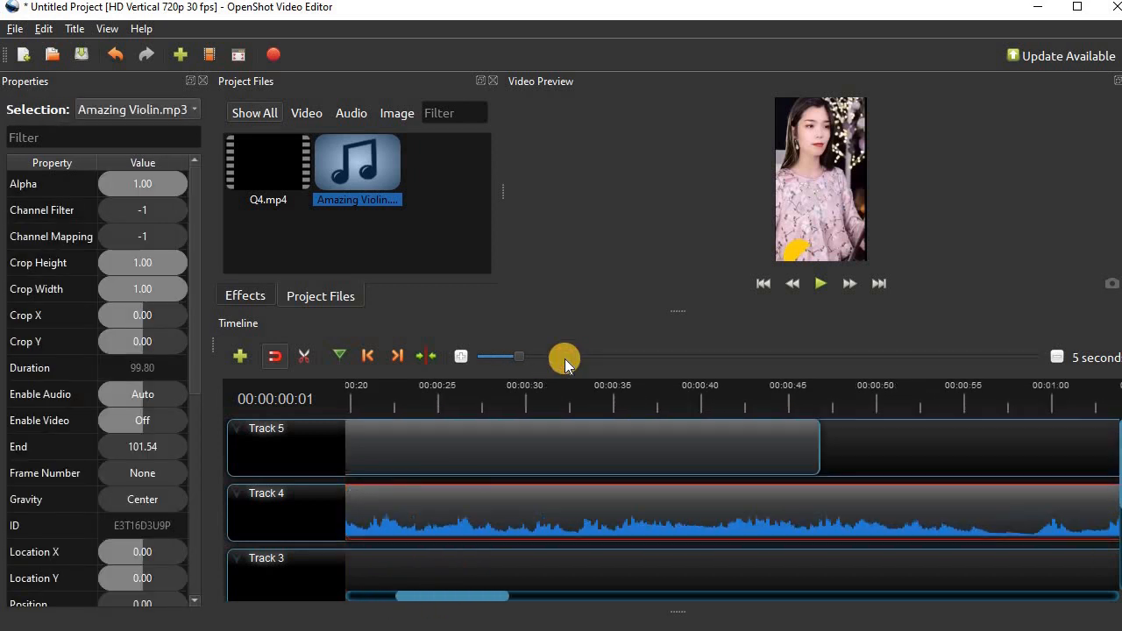
left_click(561, 403)
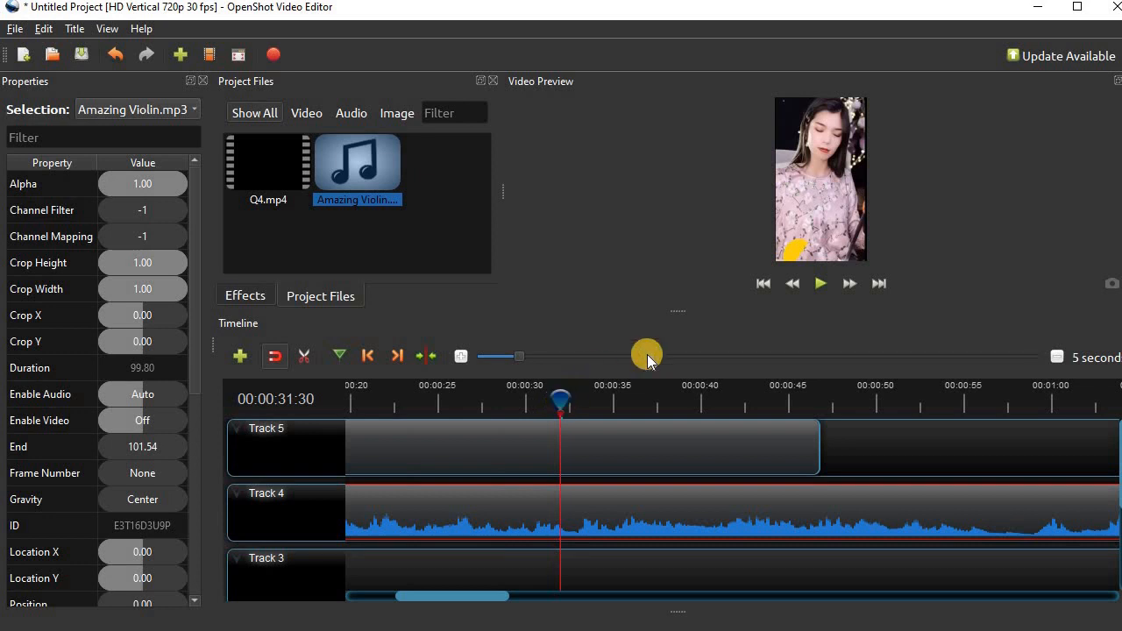
left_click(823, 284)
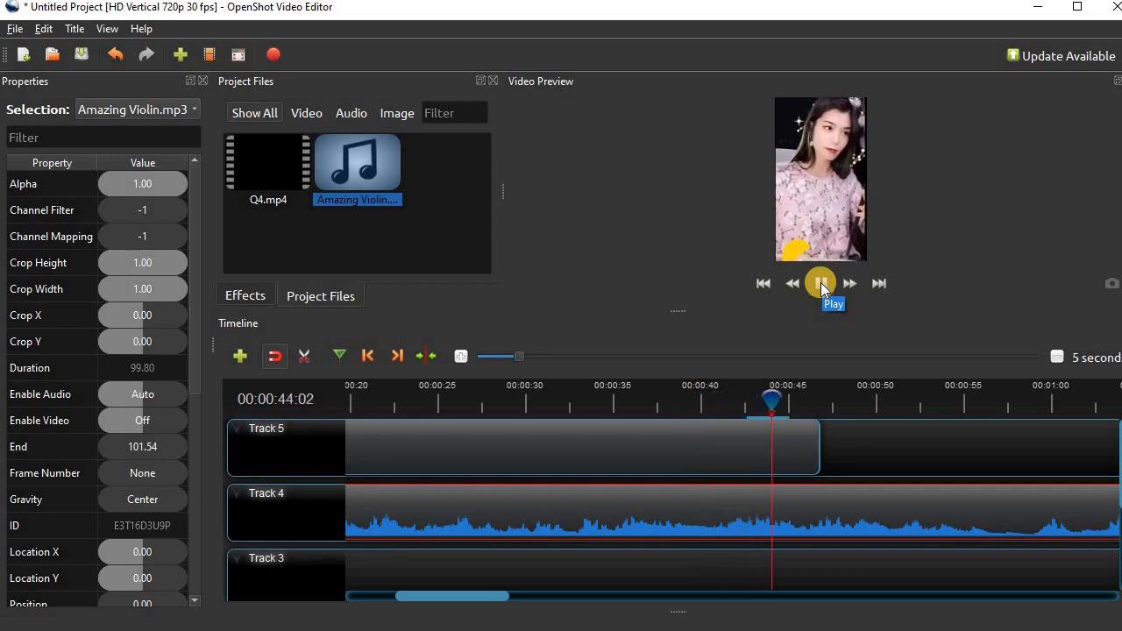
left_click(821, 286)
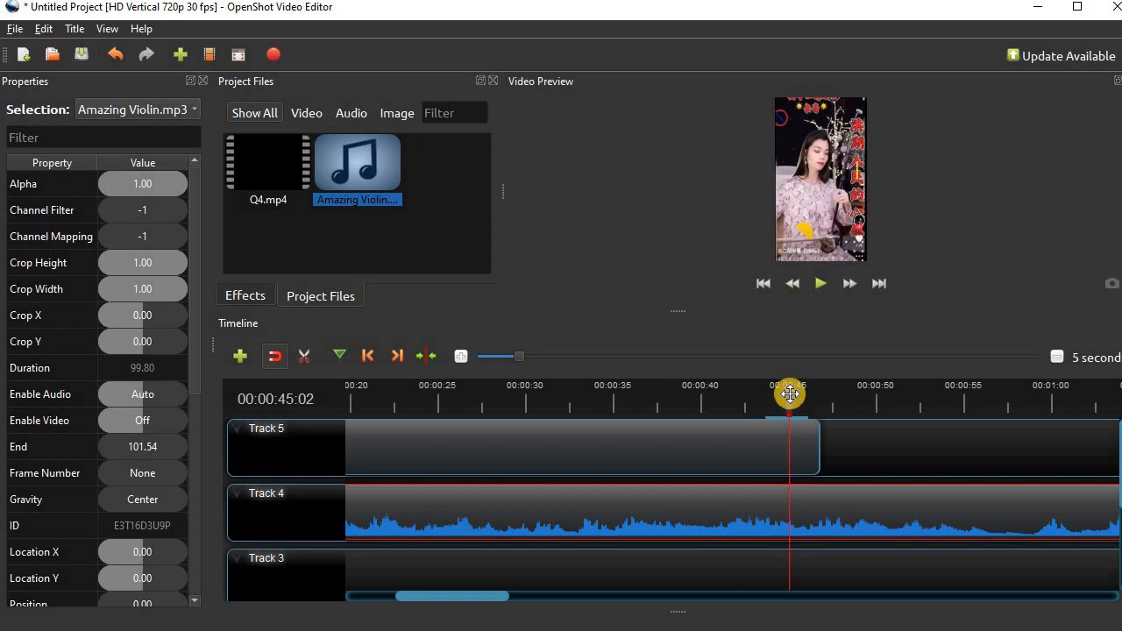
left_click_drag(783, 394, 773, 395)
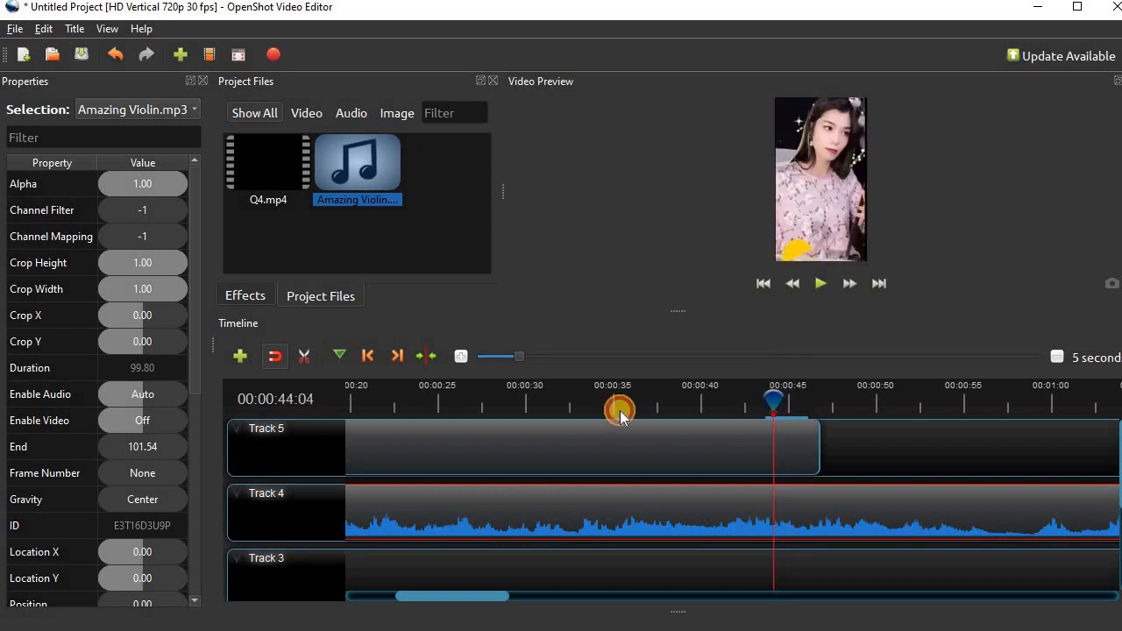
left_click(304, 355)
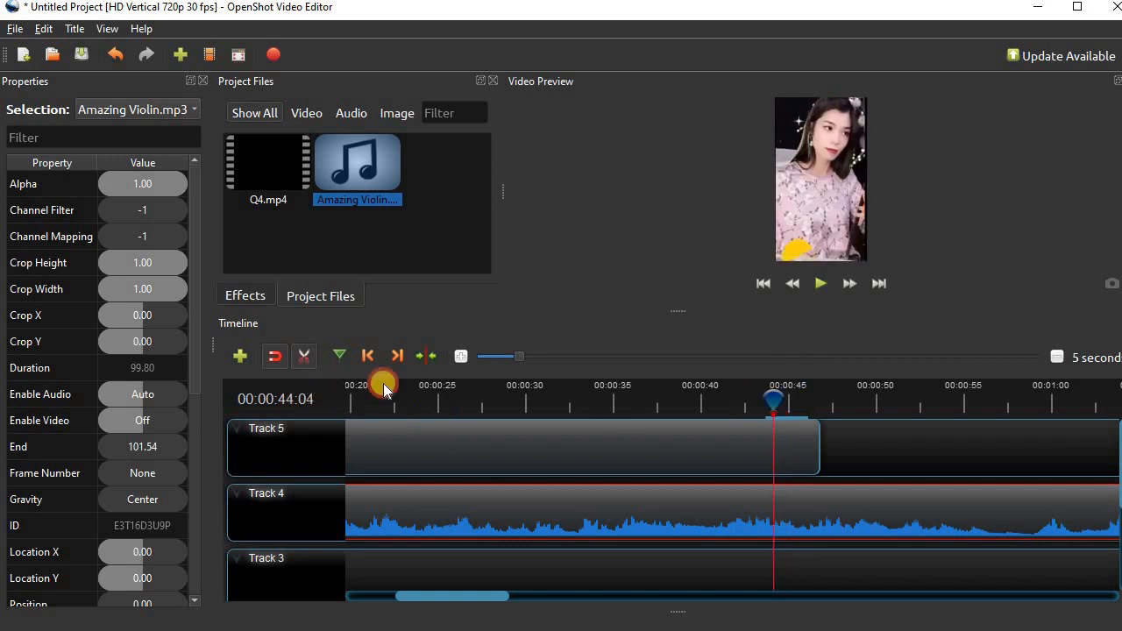
left_click(774, 427)
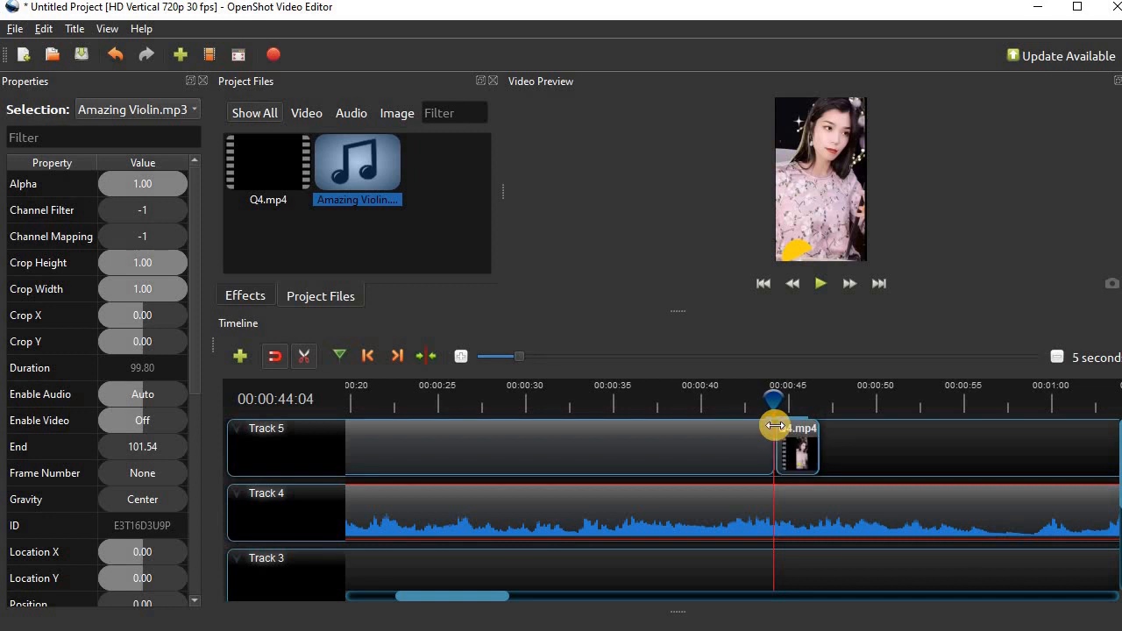
left_click(304, 355)
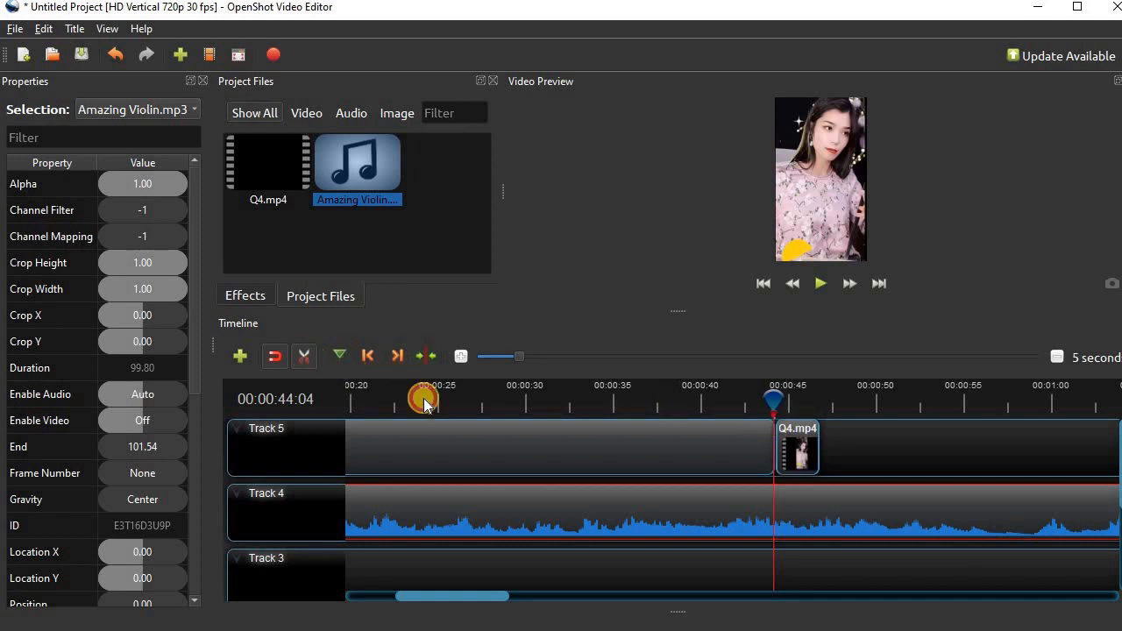
left_click(806, 448)
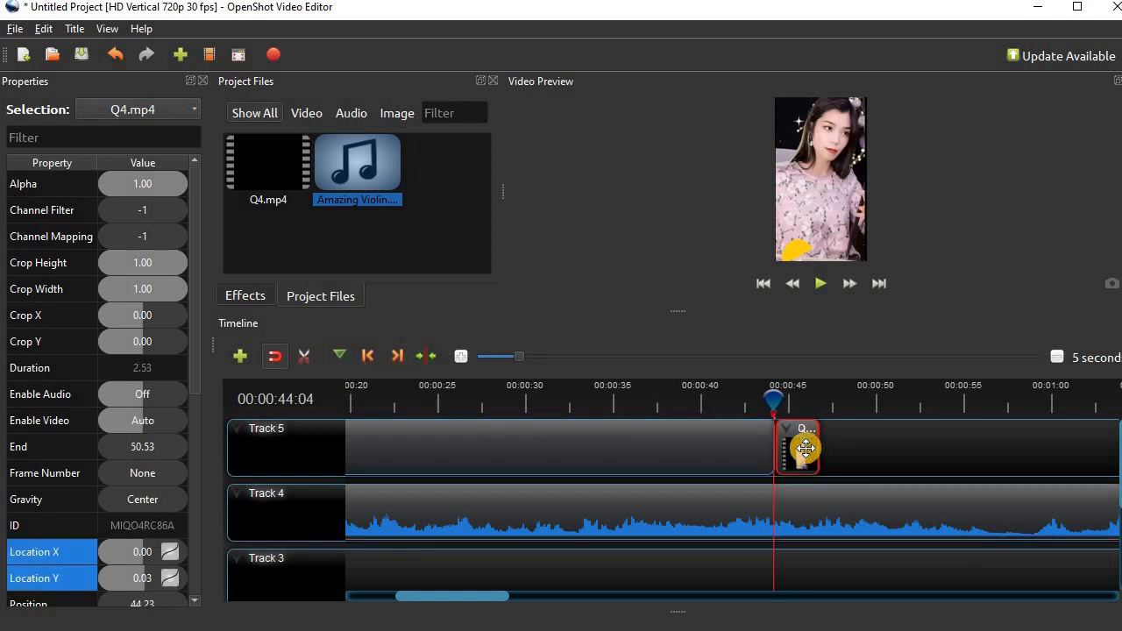
key("Delete")
Cut the Amazing Violin audio on Track 4 at 00:00:44:04, where the video ends
left_click(304, 355)
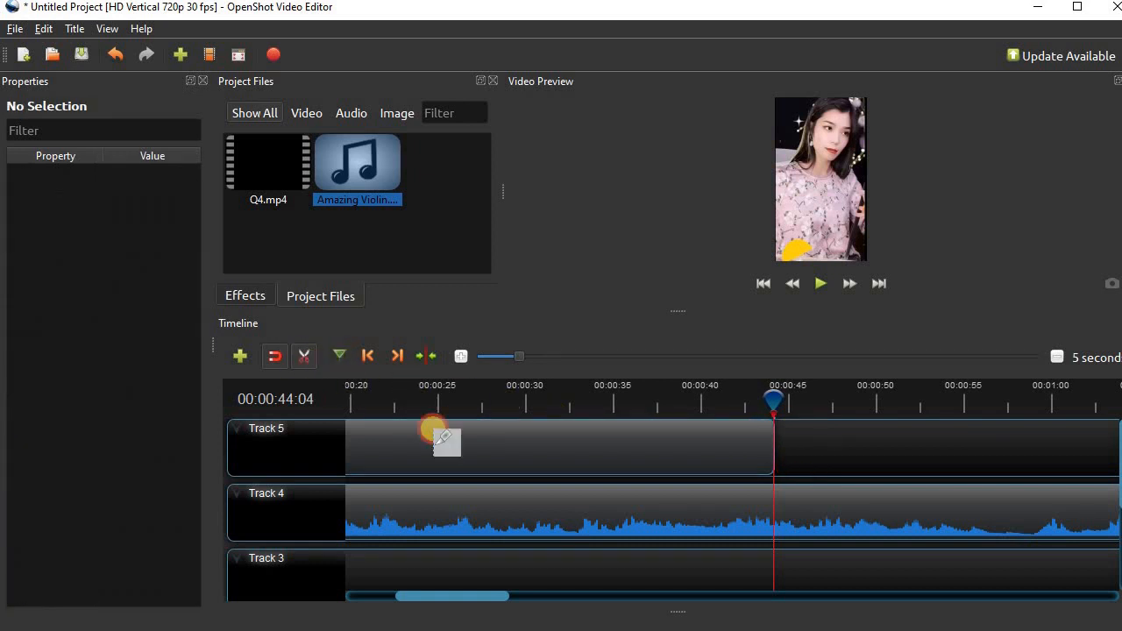
left_click(773, 488)
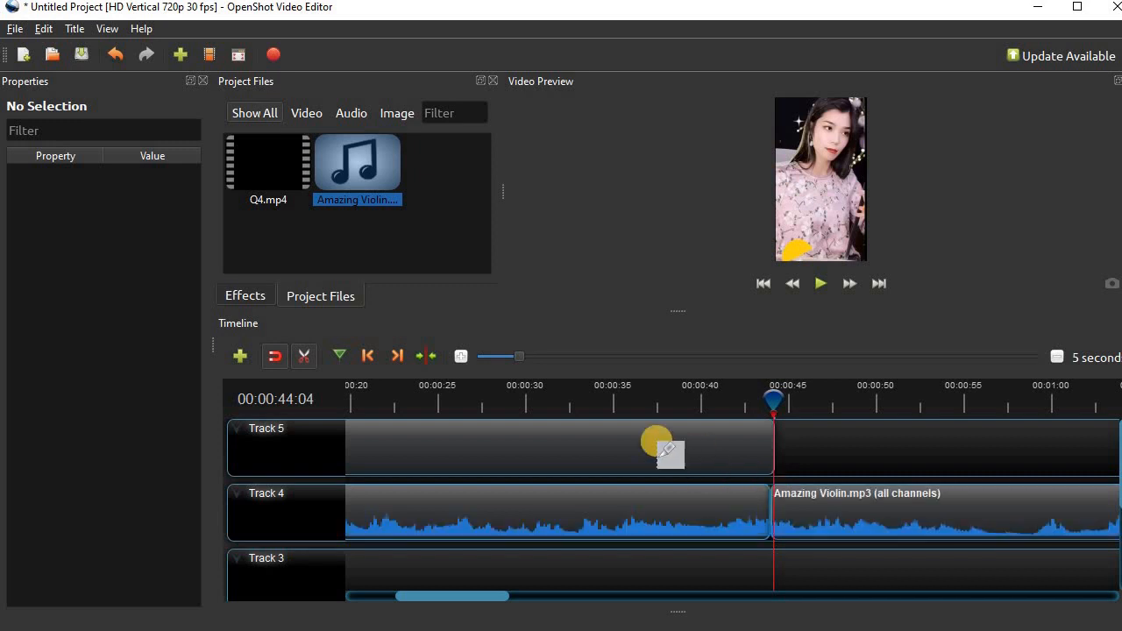
Cut Q4.mp4 on Track 5 just before its end and delete the leftover 0.13-second piece
left_click(461, 358)
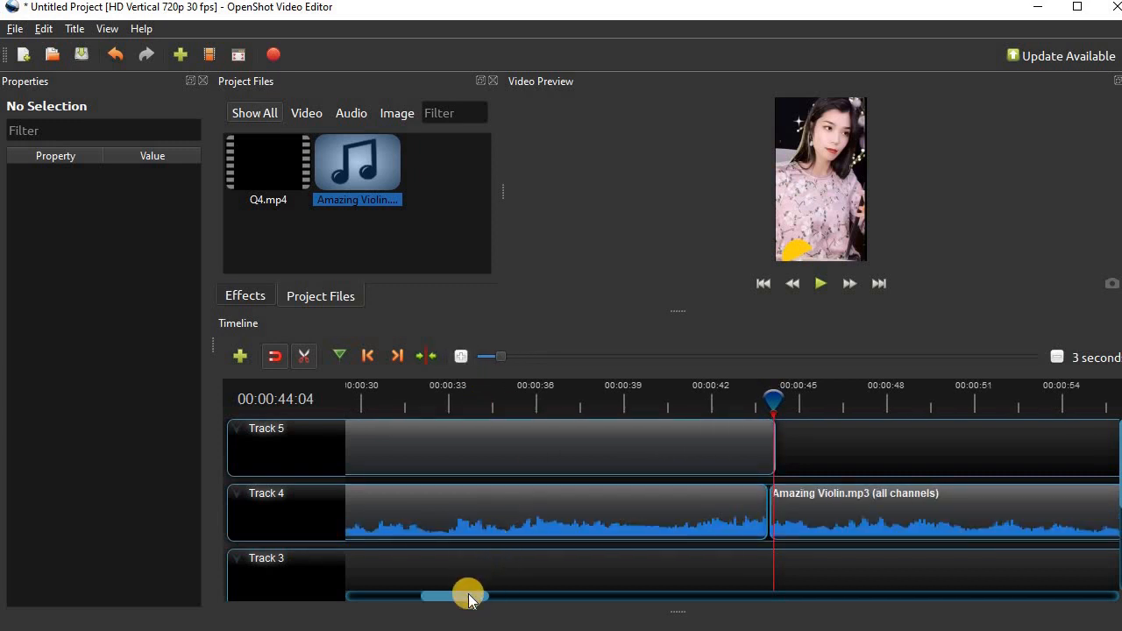
left_click_drag(467, 596, 485, 596)
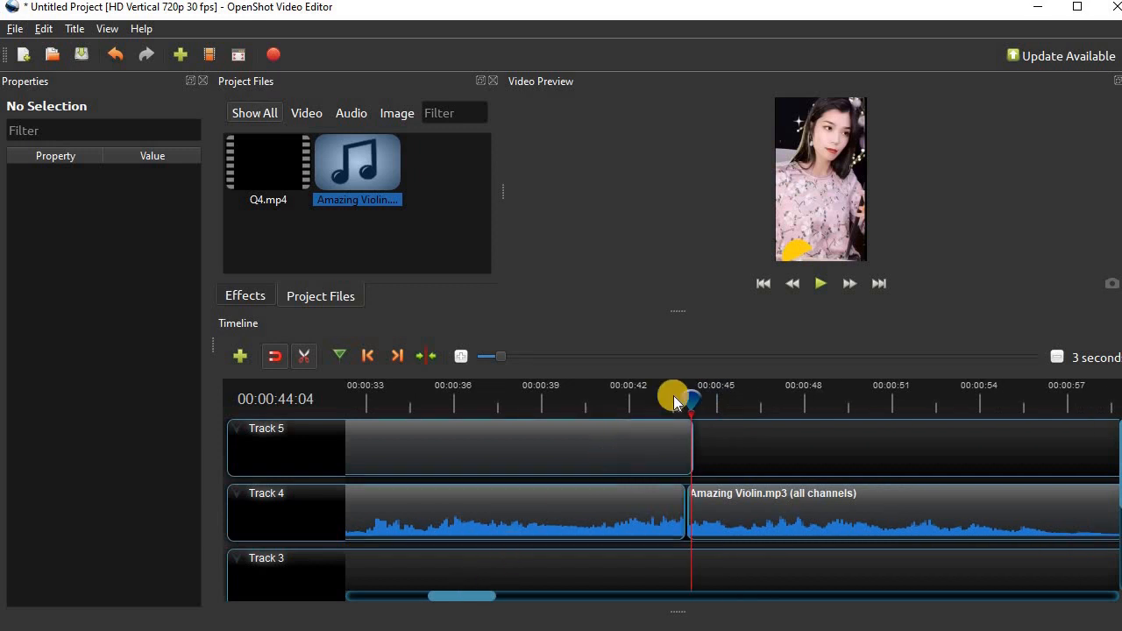
left_click_drag(694, 397, 670, 397)
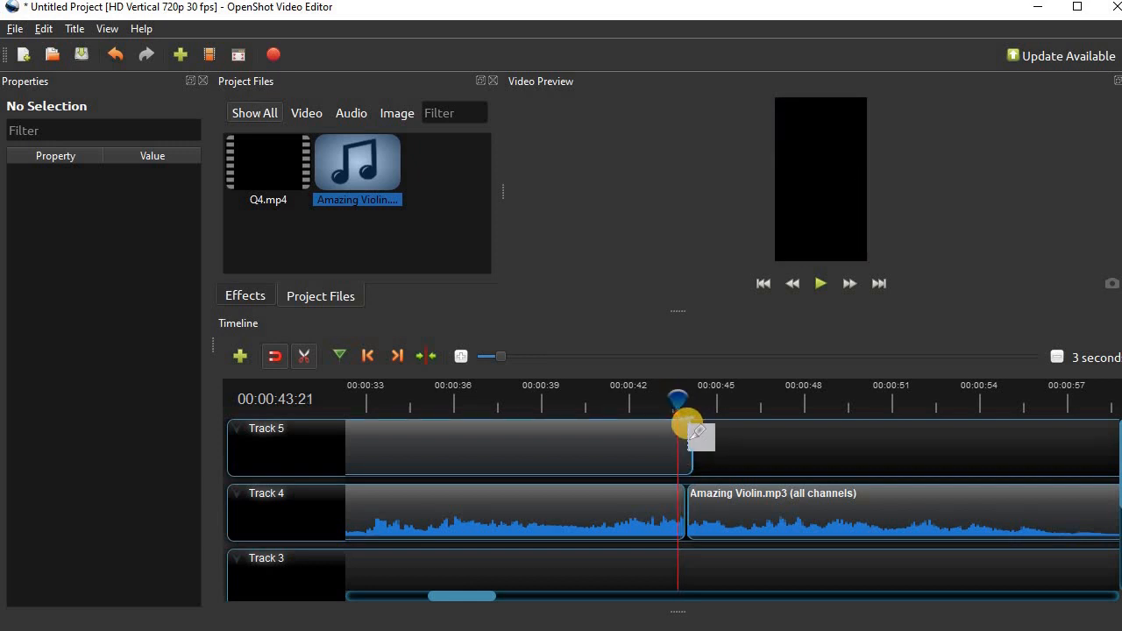
left_click(688, 423)
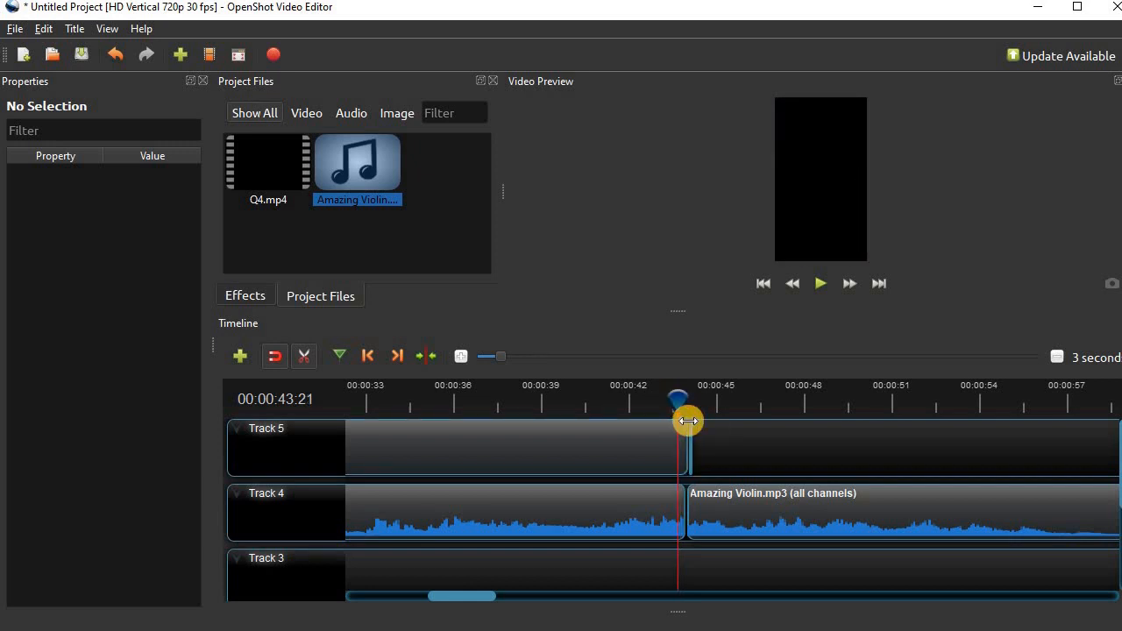
left_click(304, 356)
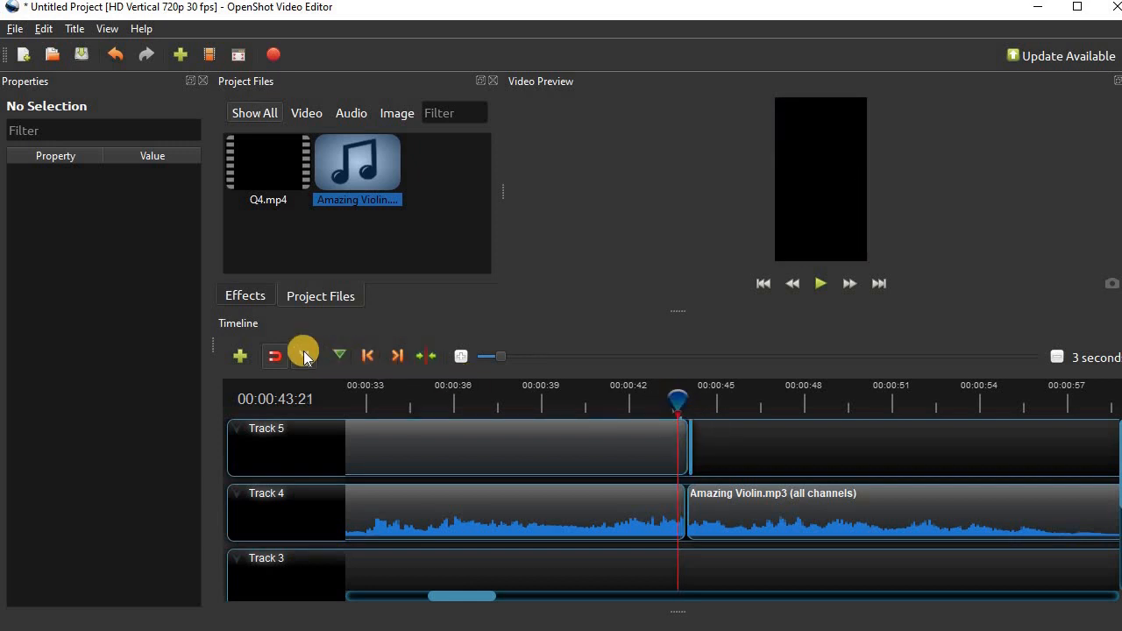
left_click(690, 461)
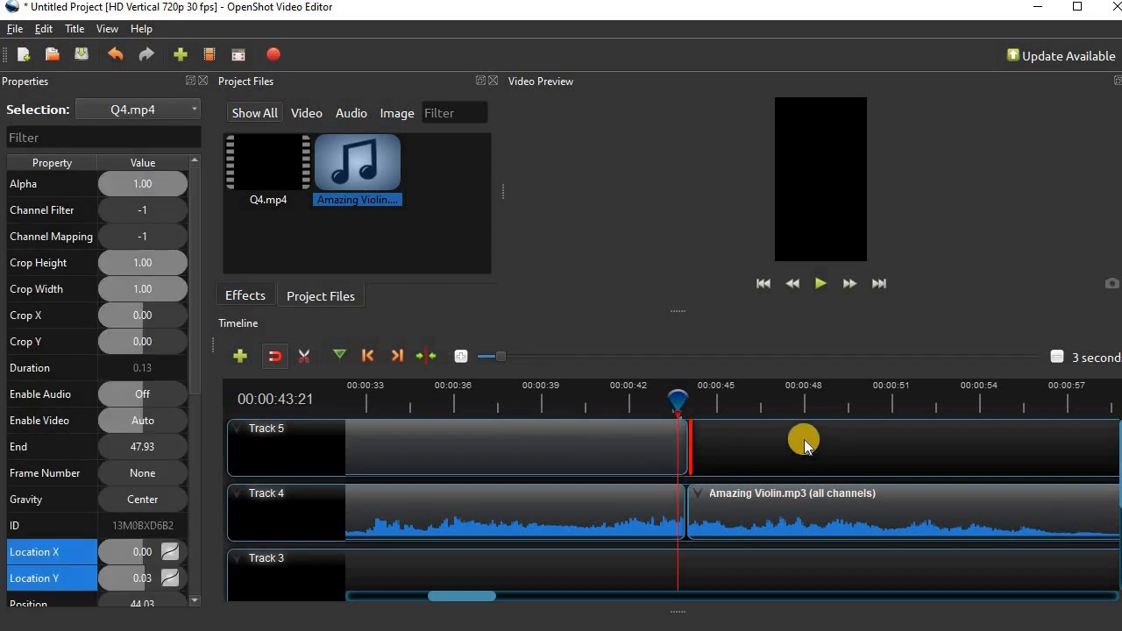
key("Delete")
Cut the violin audio on Track 4 just before 00:00:43:30 and delete both pieces after the cut
left_click_drag(677, 397, 687, 399)
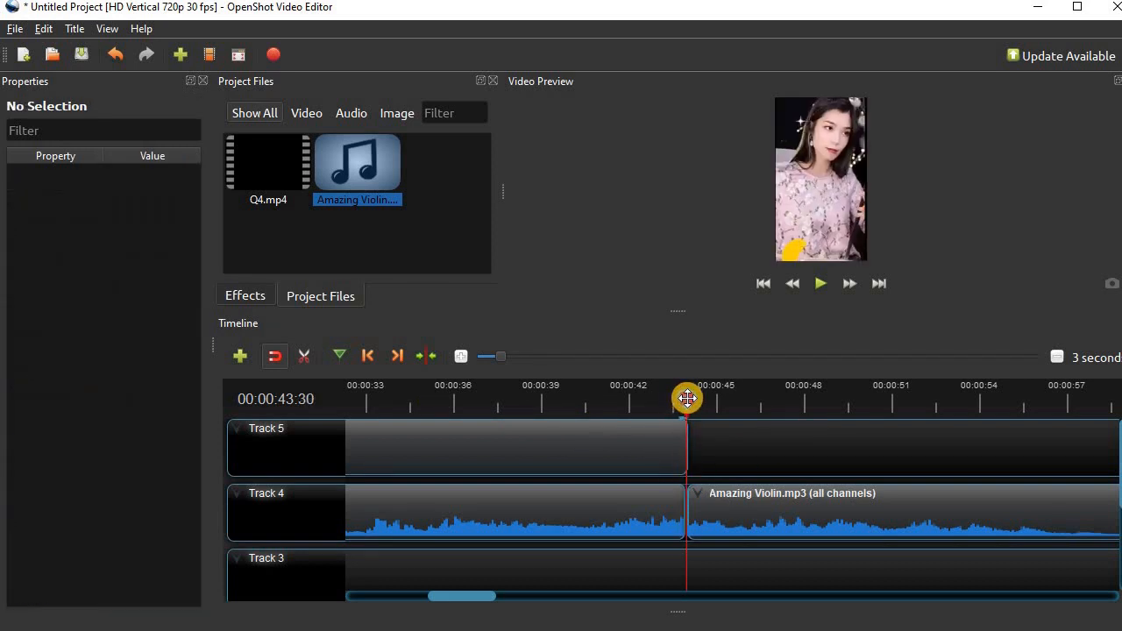
left_click(304, 356)
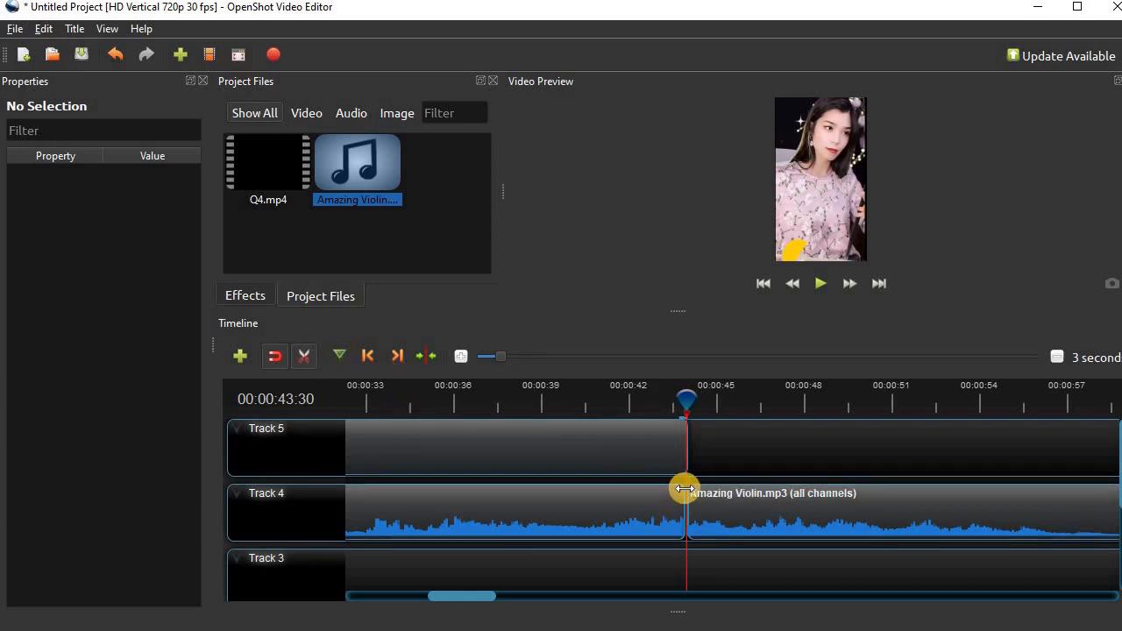
left_click(682, 491)
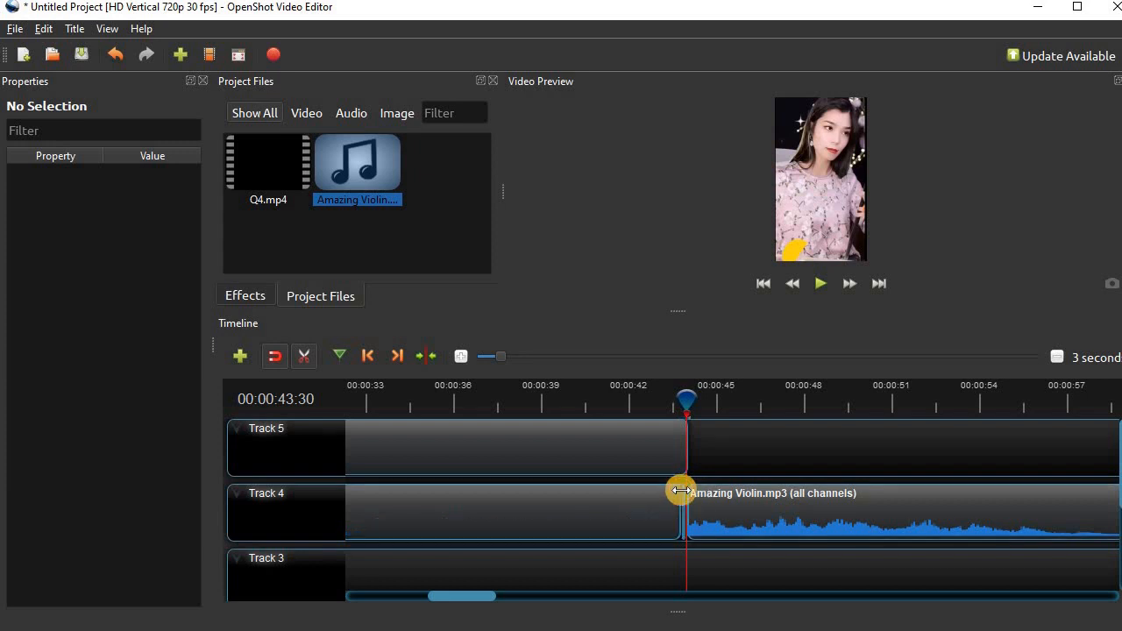
left_click(302, 354)
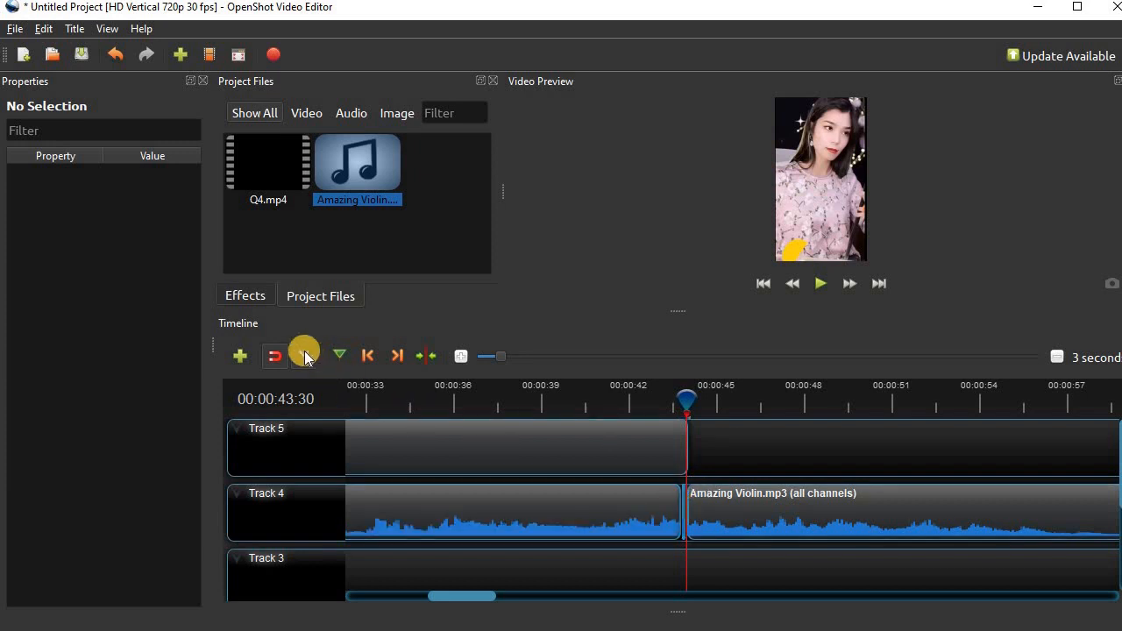
left_click(819, 510)
key("Delete")
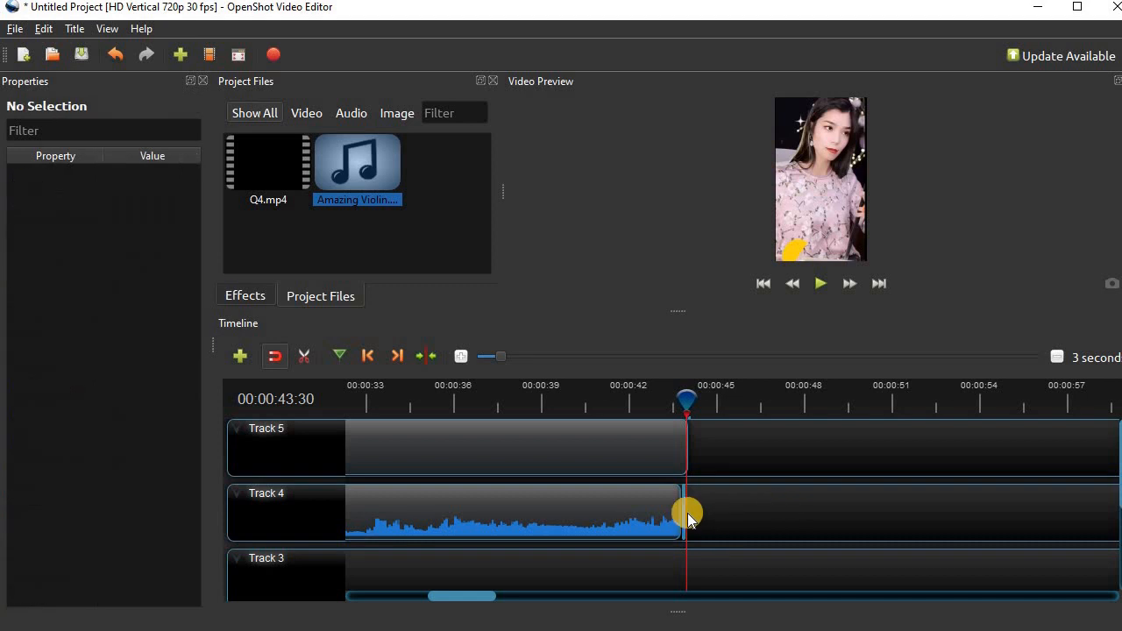
left_click(684, 513)
left_click(871, 513)
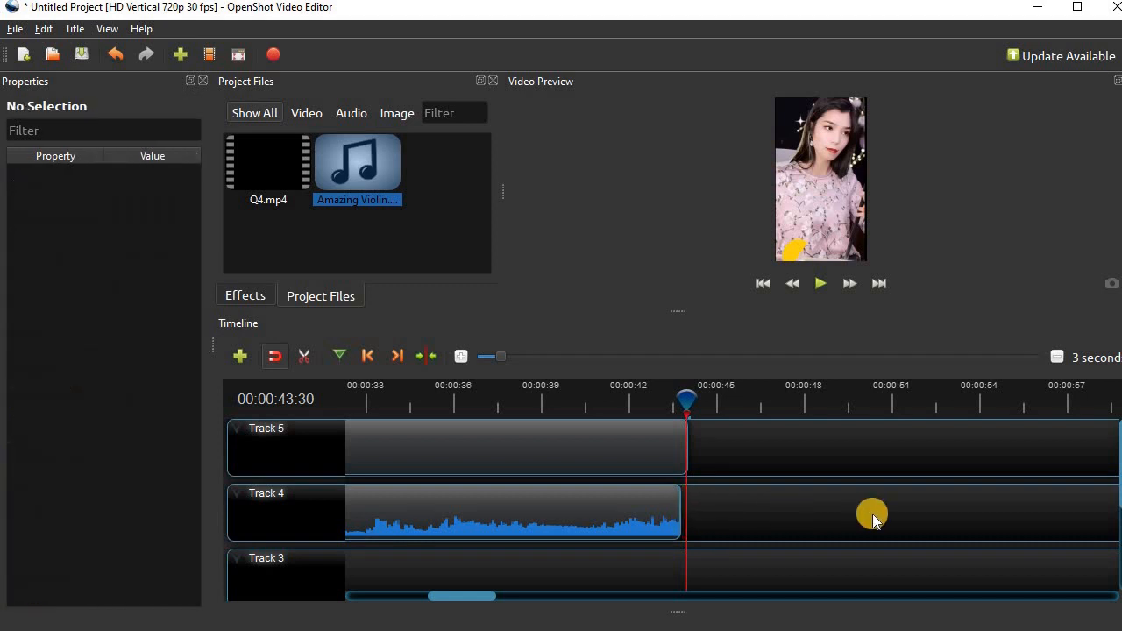
left_click_drag(473, 596, 389, 596)
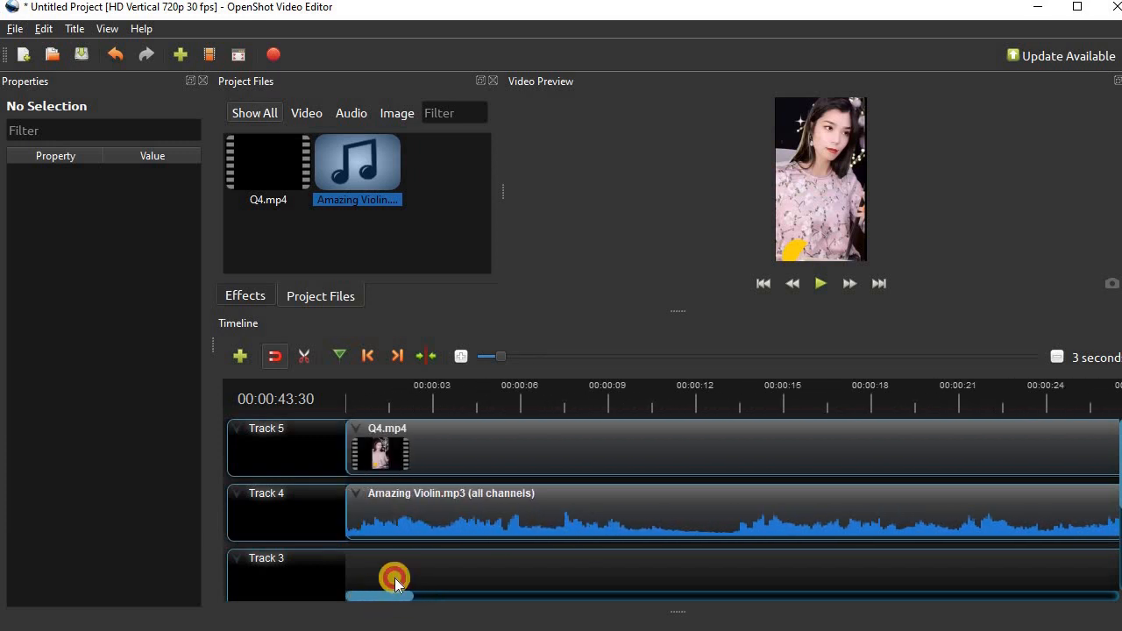
left_click(550, 358)
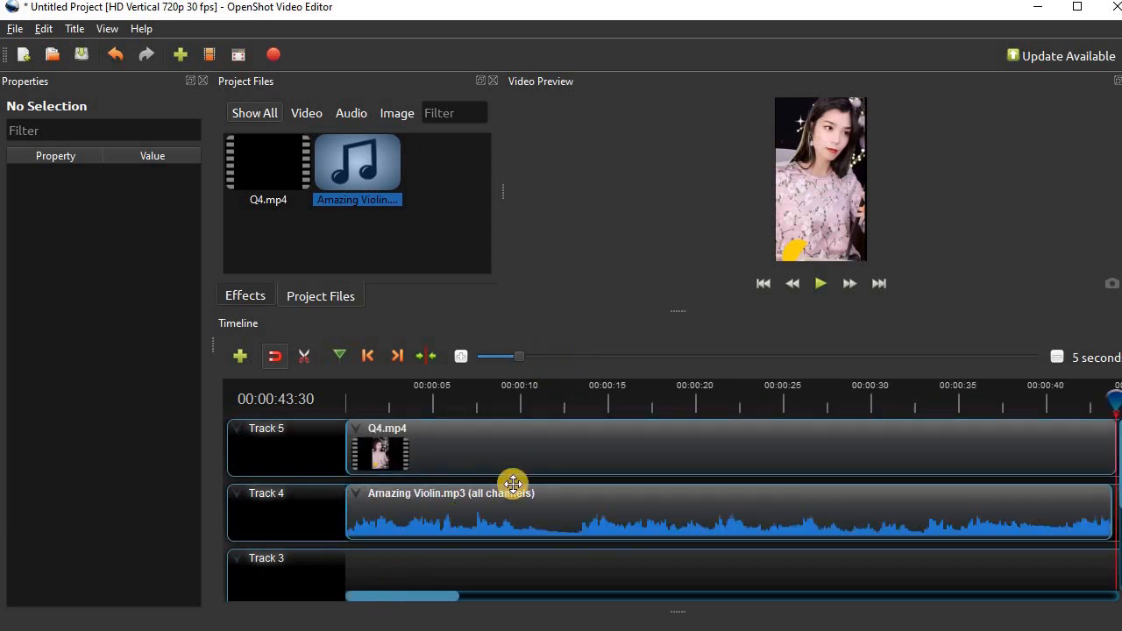
left_click(397, 237)
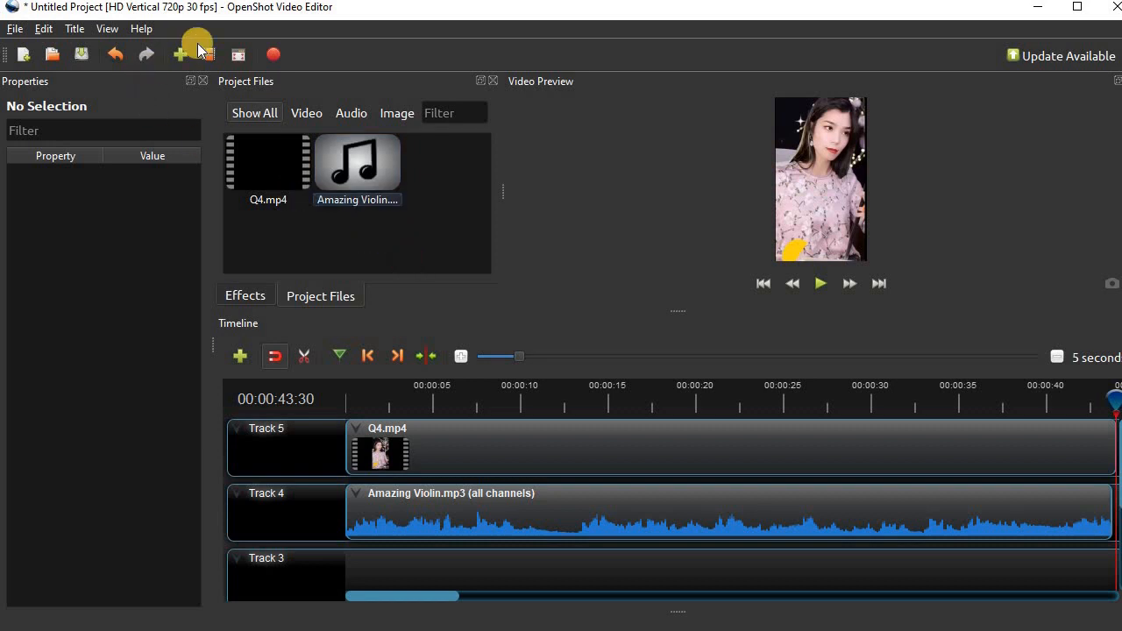
left_click(175, 59)
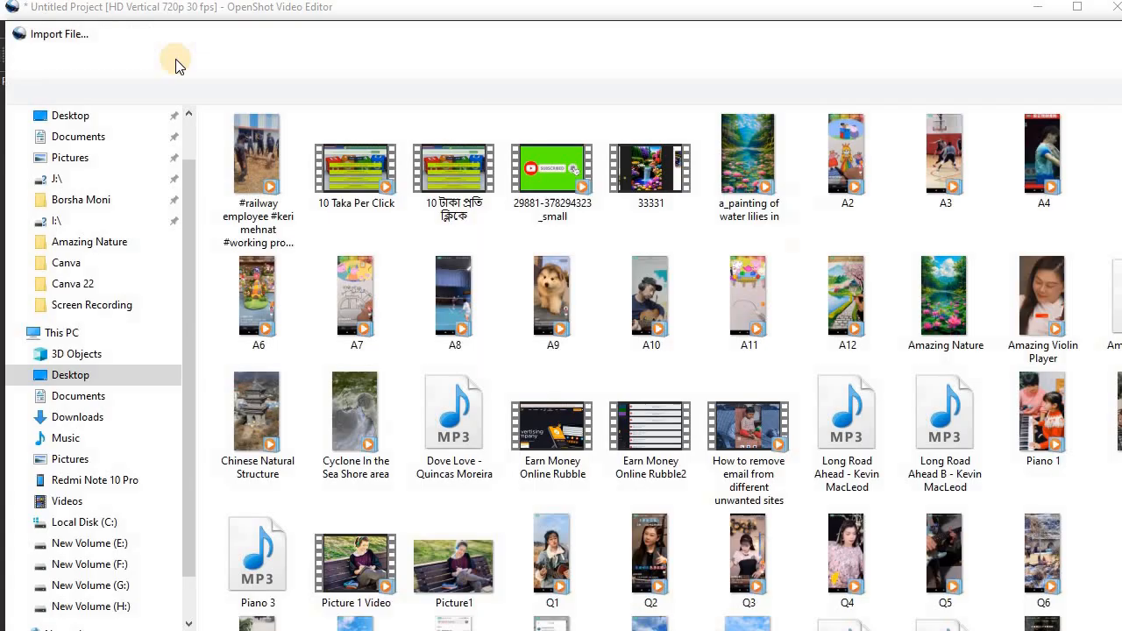
left_click(545, 170)
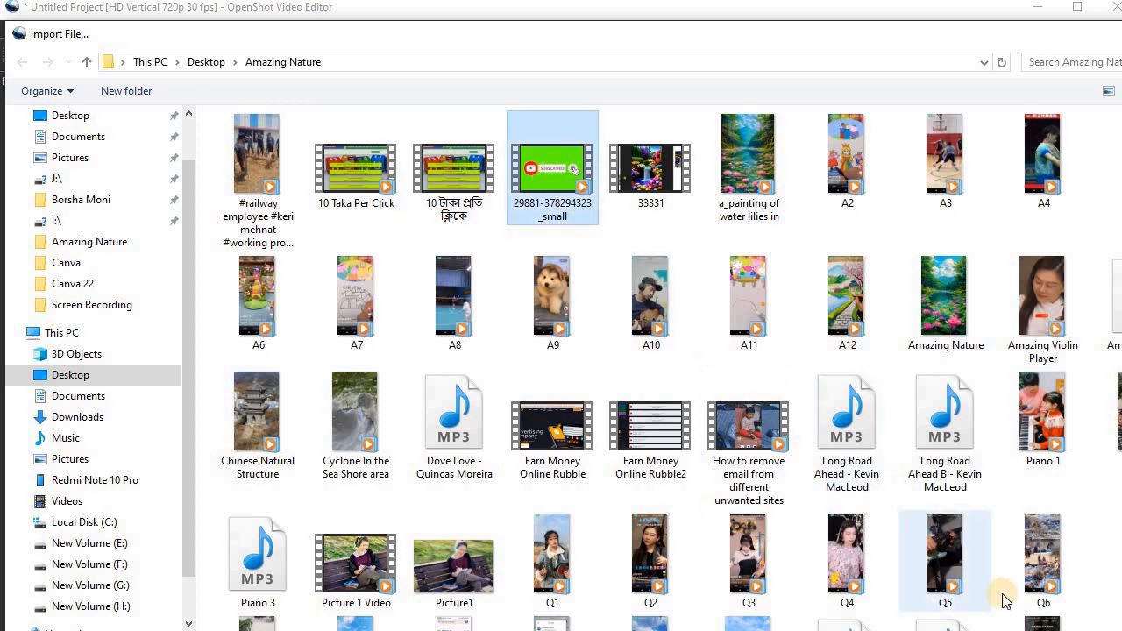
key("Return")
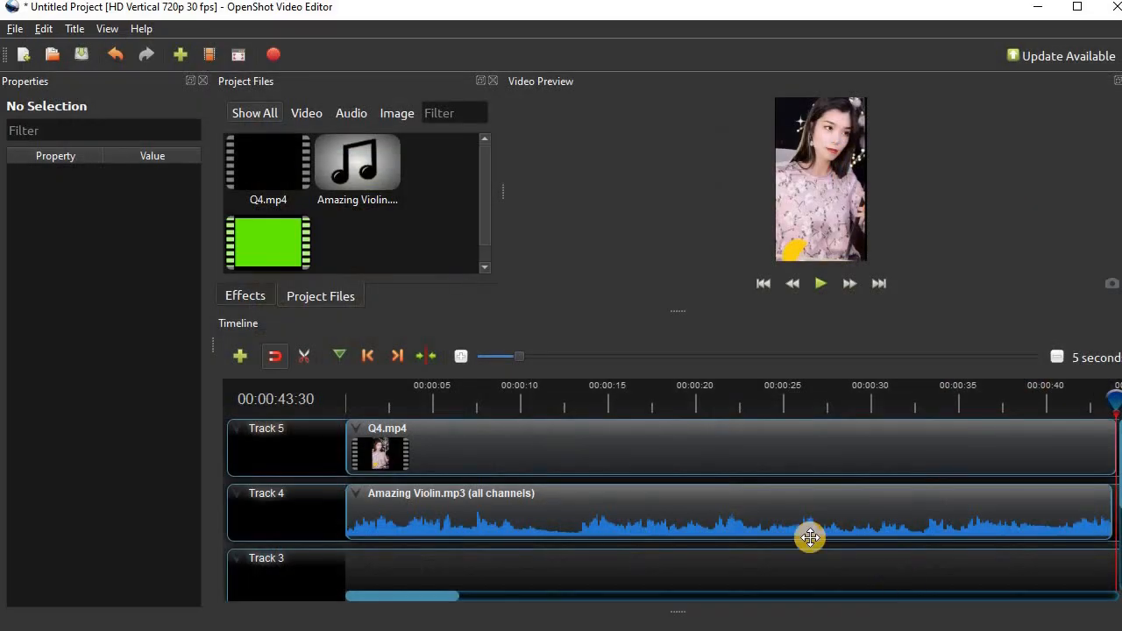
Place the green-screen subscribe clip over Q4.mp4 on Track 5 at 5.50 seconds and delete the automatic transition between them
left_click_drag(263, 258, 501, 427)
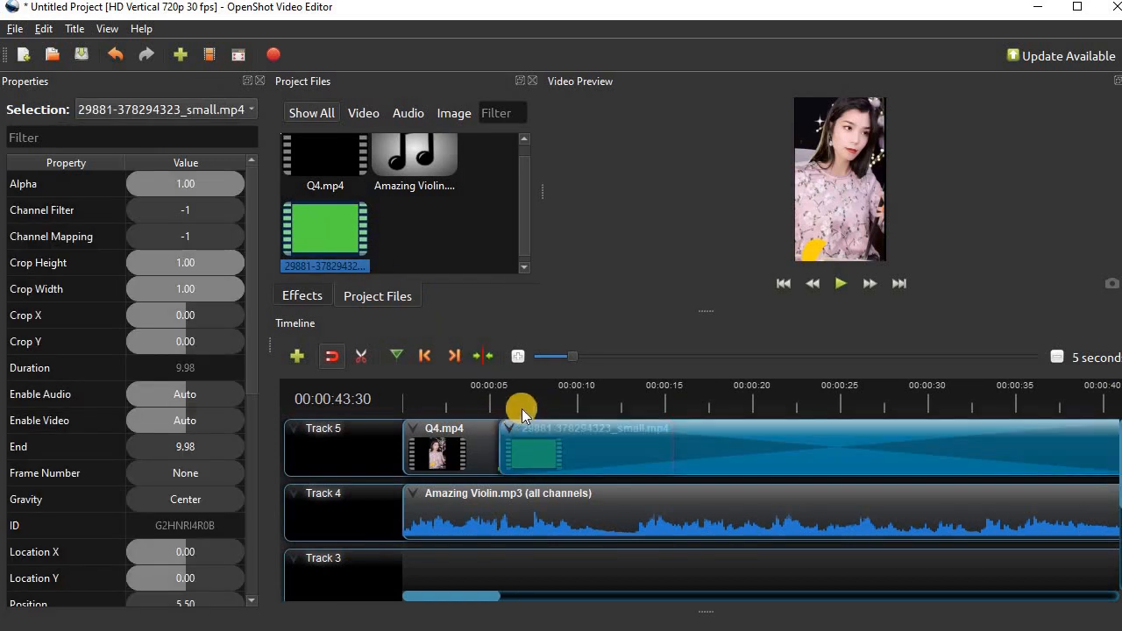
left_click(619, 455)
key("Delete")
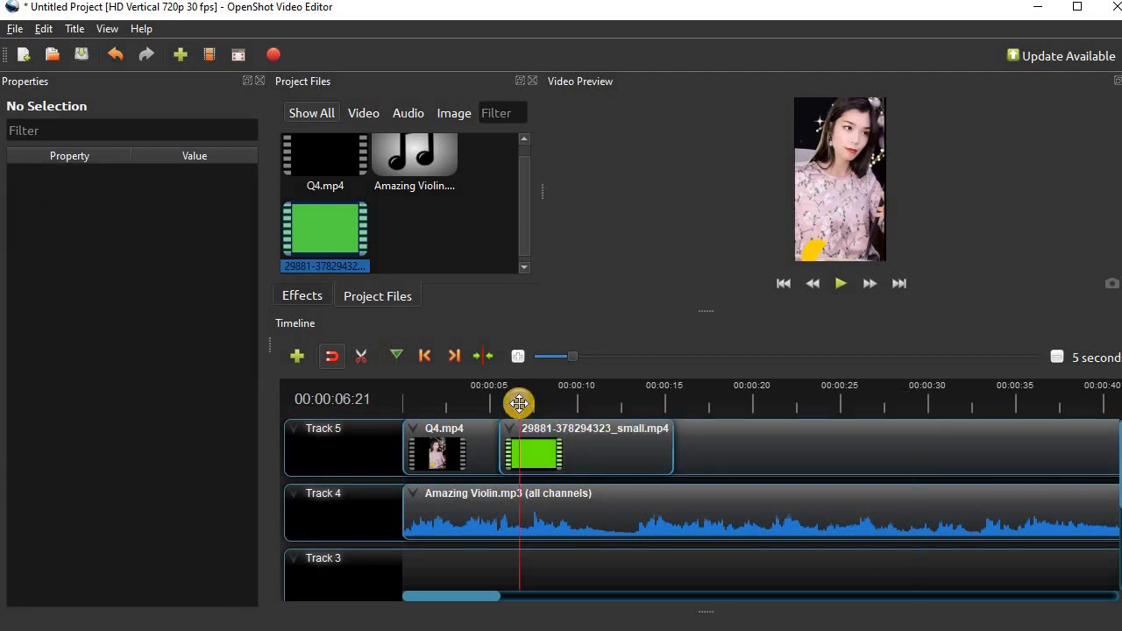
Enlarge the video preview, play the overlaid clip from 00:00:04:06, and leave the playhead at 00:00:07:07
left_click_drag(519, 403, 532, 404)
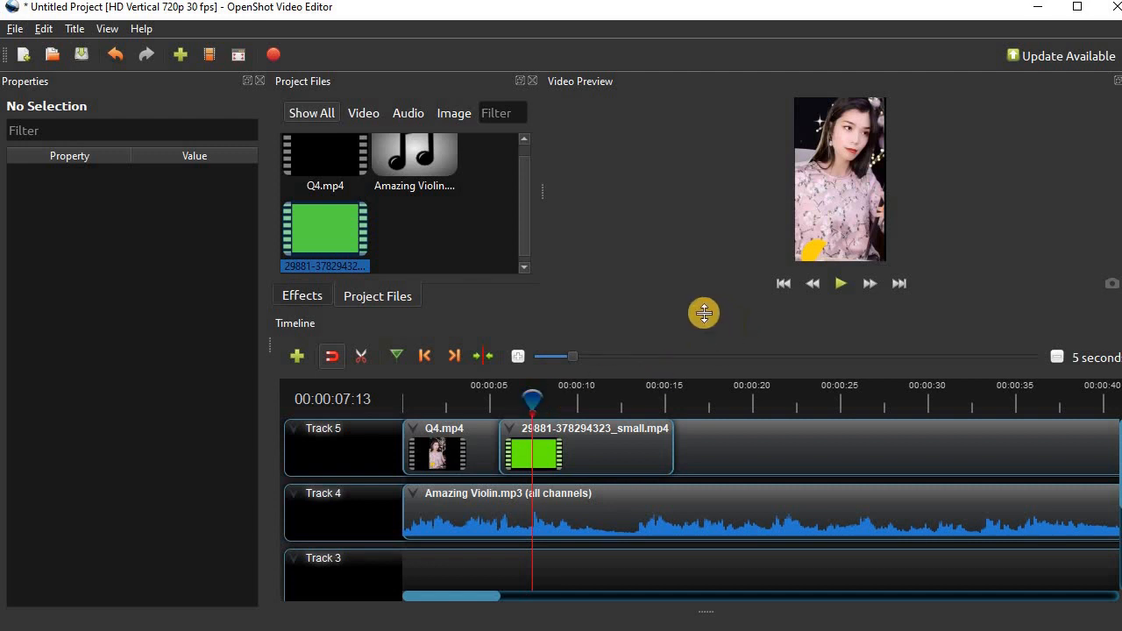
left_click_drag(703, 311, 555, 471)
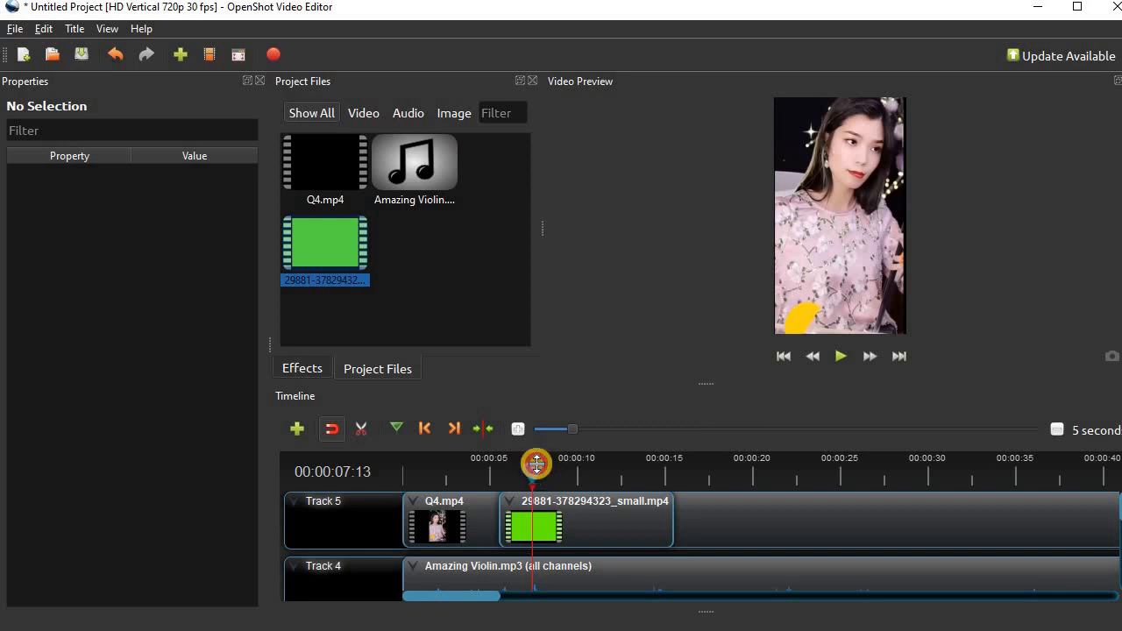
left_click(476, 474)
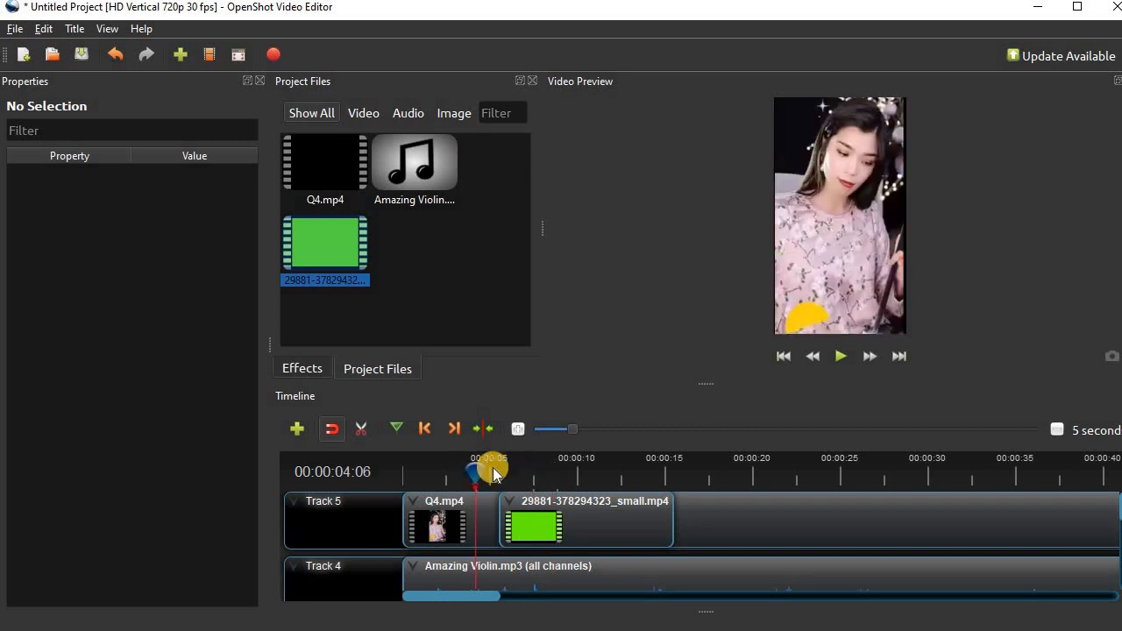
left_click(839, 357)
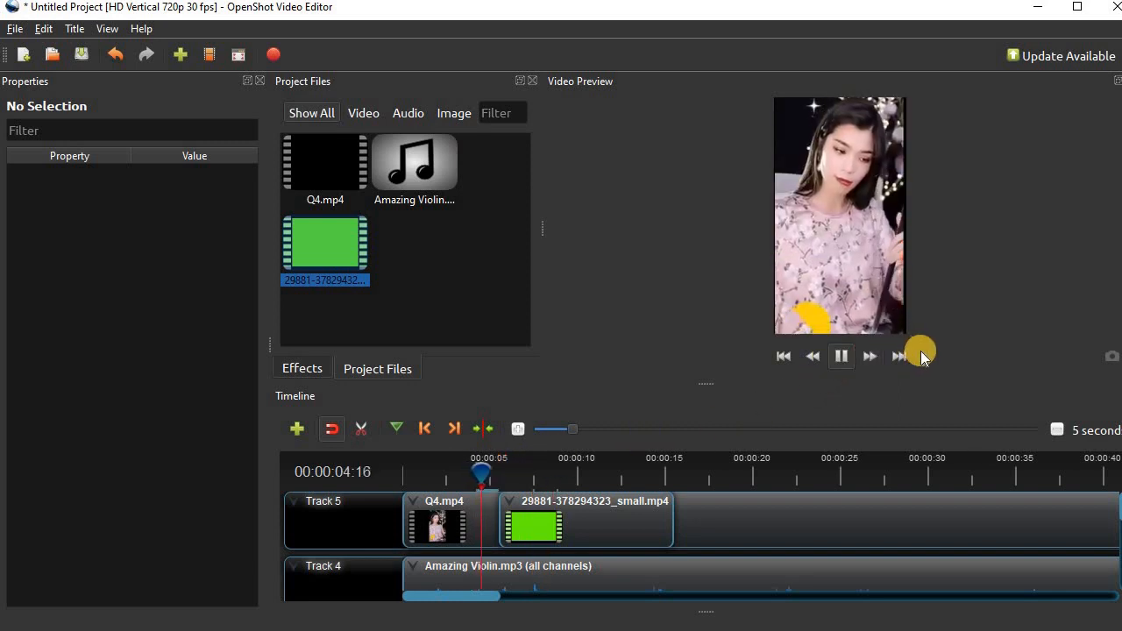
left_click(835, 357)
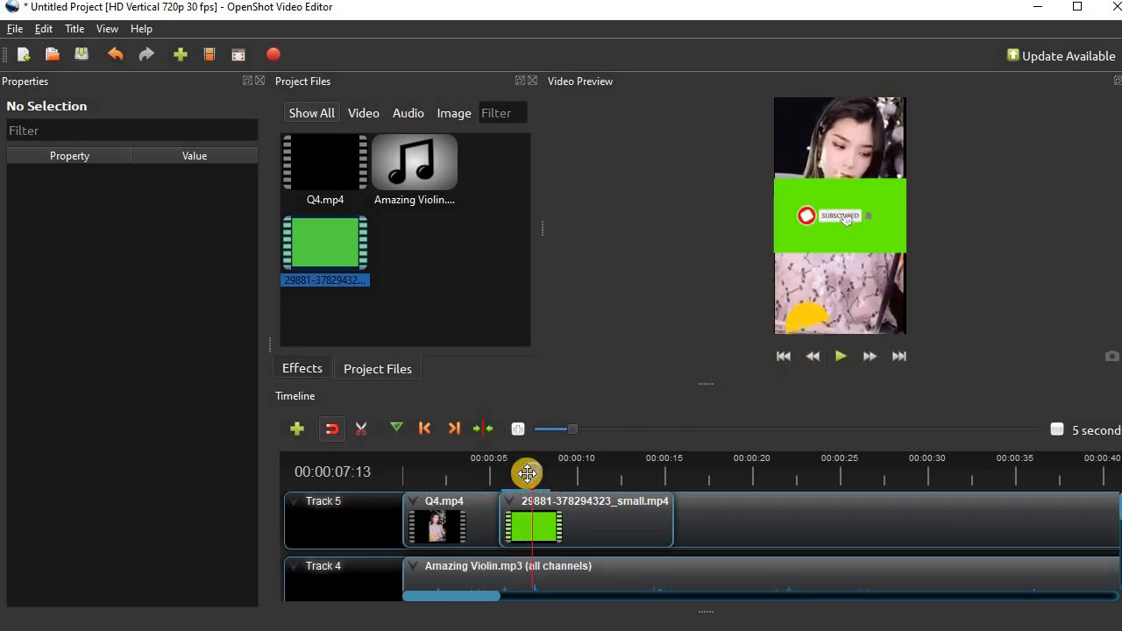
left_click_drag(530, 471, 529, 470)
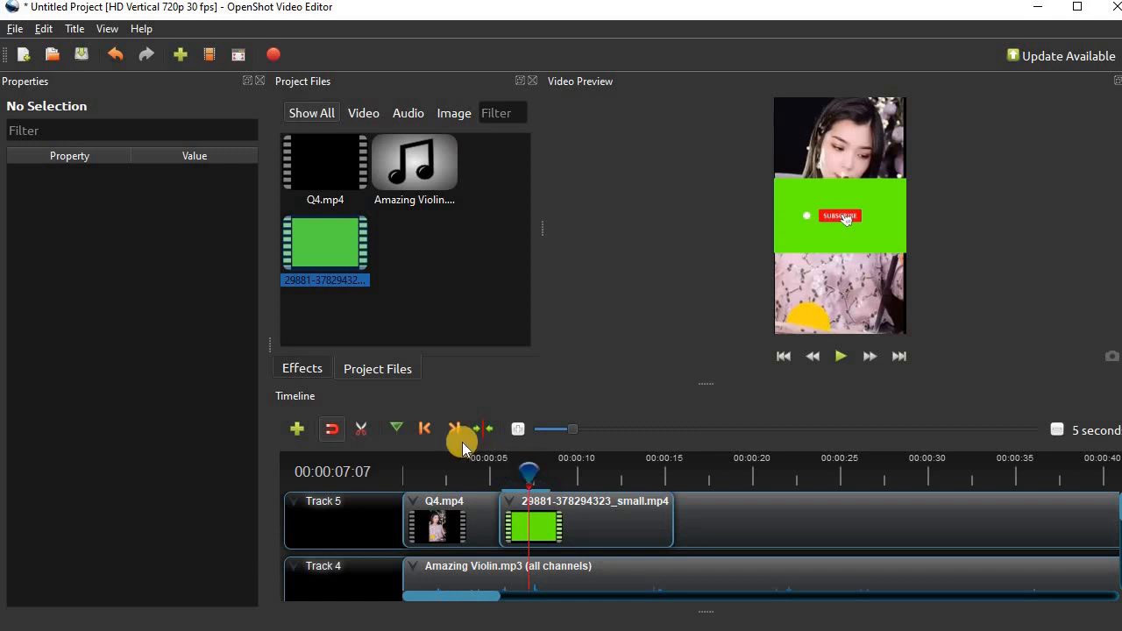
Apply the Chroma Key (Greenscreen) effect to the subscribe clip on Track 5 and show the effect's properties
left_click(303, 368)
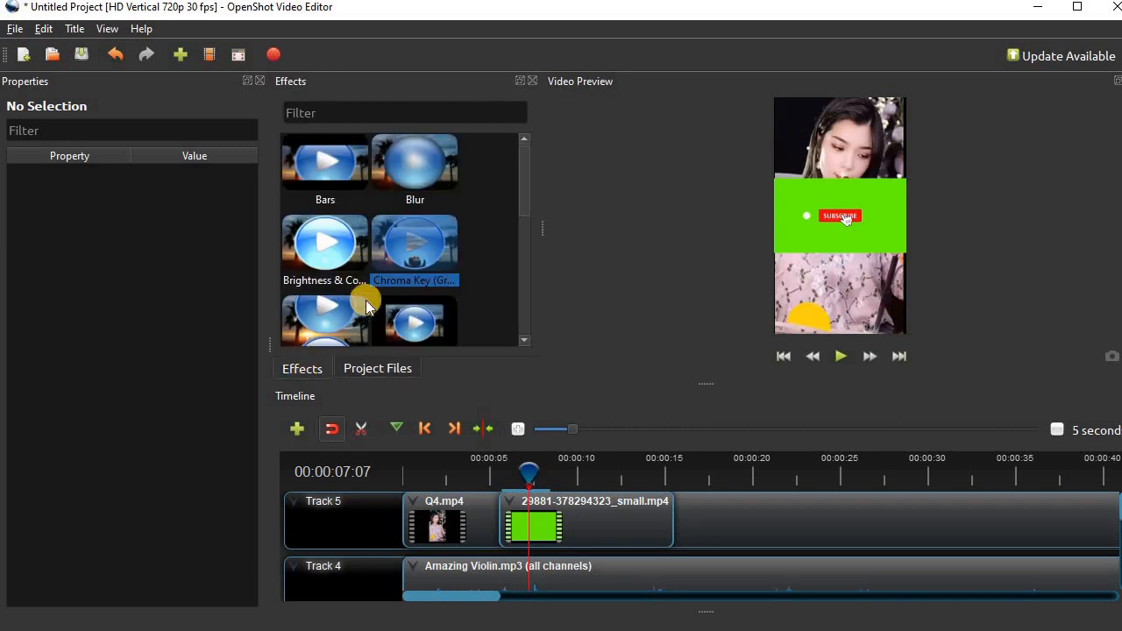
left_click_drag(408, 256, 554, 519)
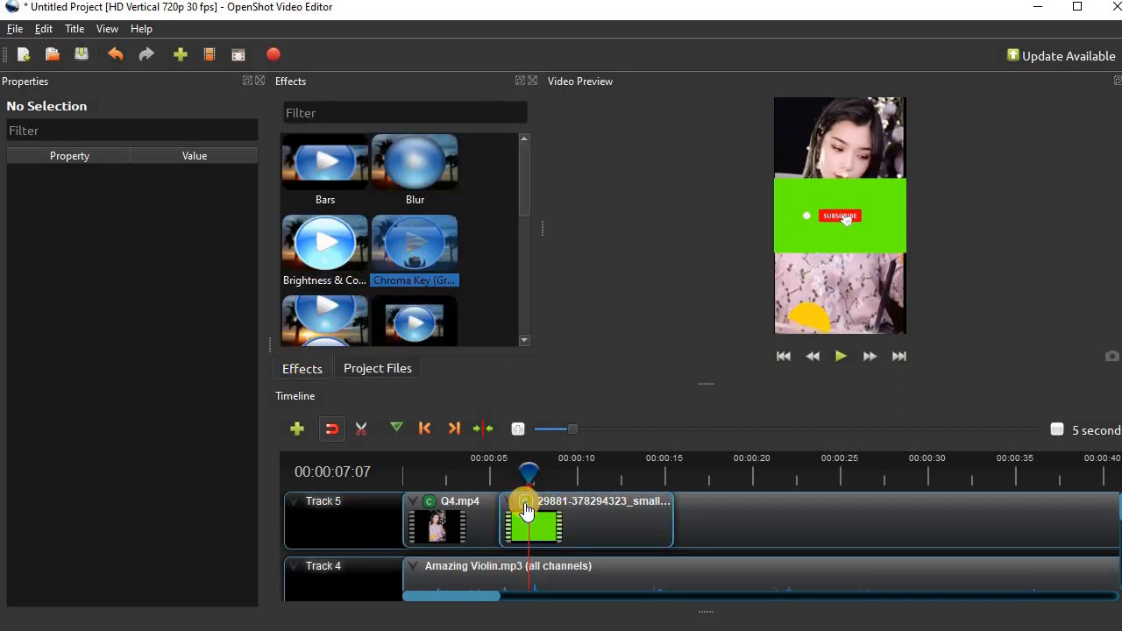
right_click(525, 503)
left_click(544, 515)
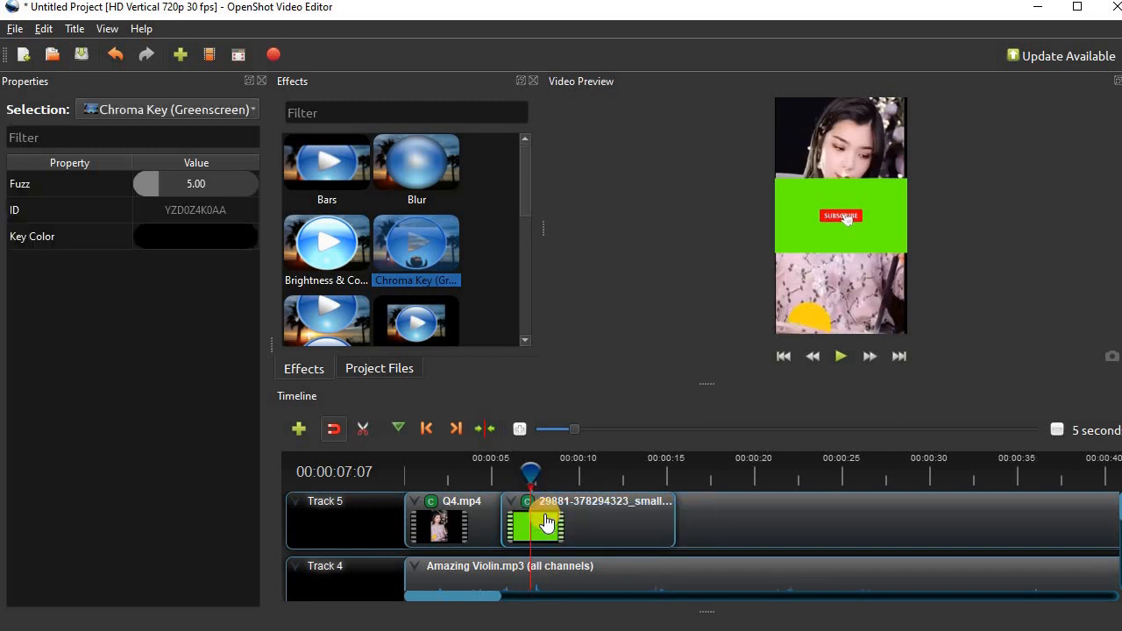
Set the effect's key color to #6bff0a by sampling the green background in the video preview
left_click(184, 238)
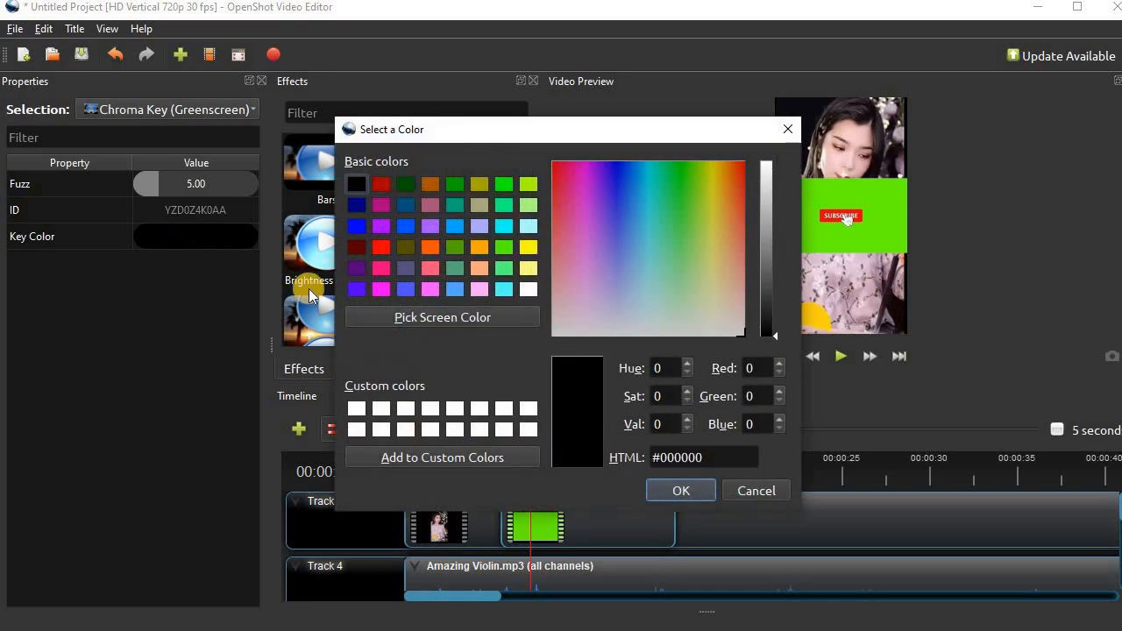
left_click(455, 319)
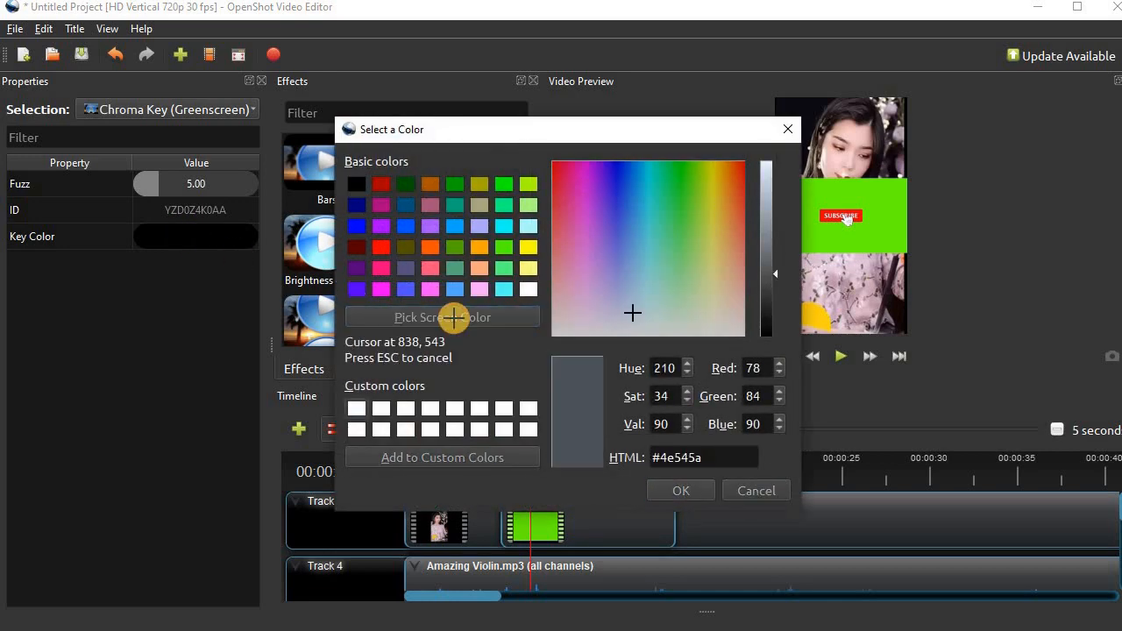
left_click(831, 242)
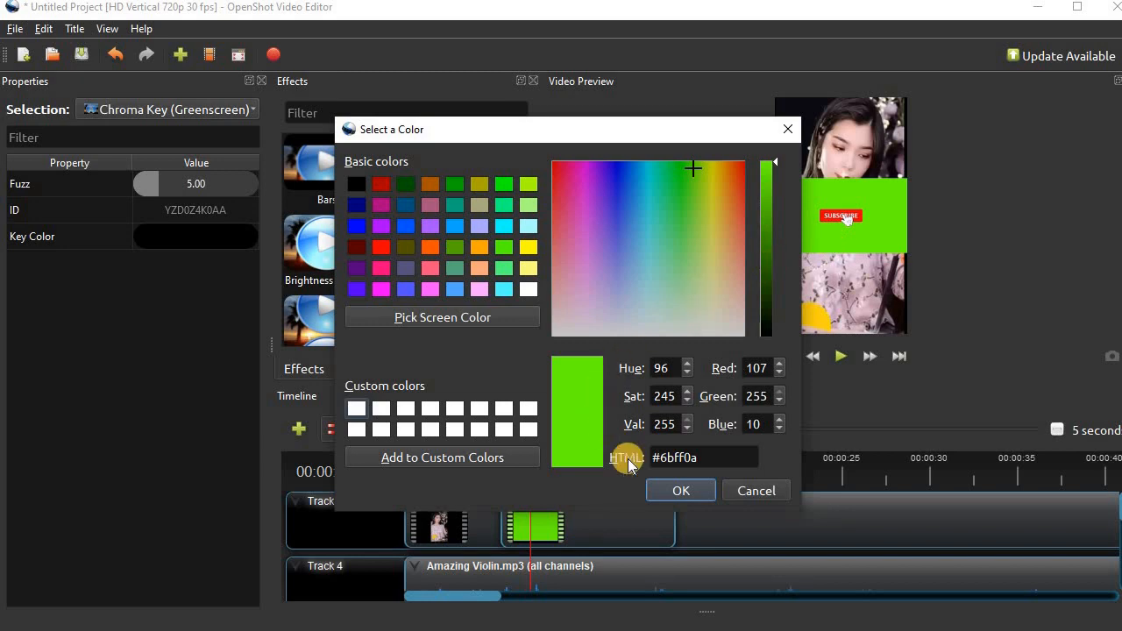
left_click(658, 489)
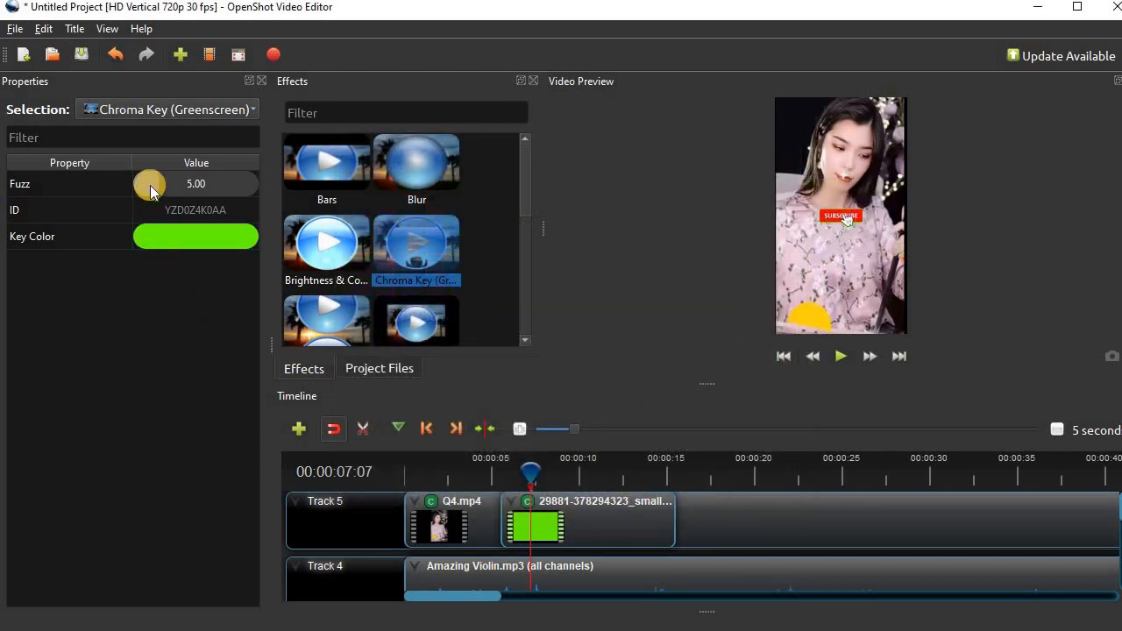
Set the chroma key's Fuzz to 25.00 and transform the subscribe clip down to the frame's lower edge, at Location X -0.02, Y 0.44
left_click_drag(151, 189, 264, 188)
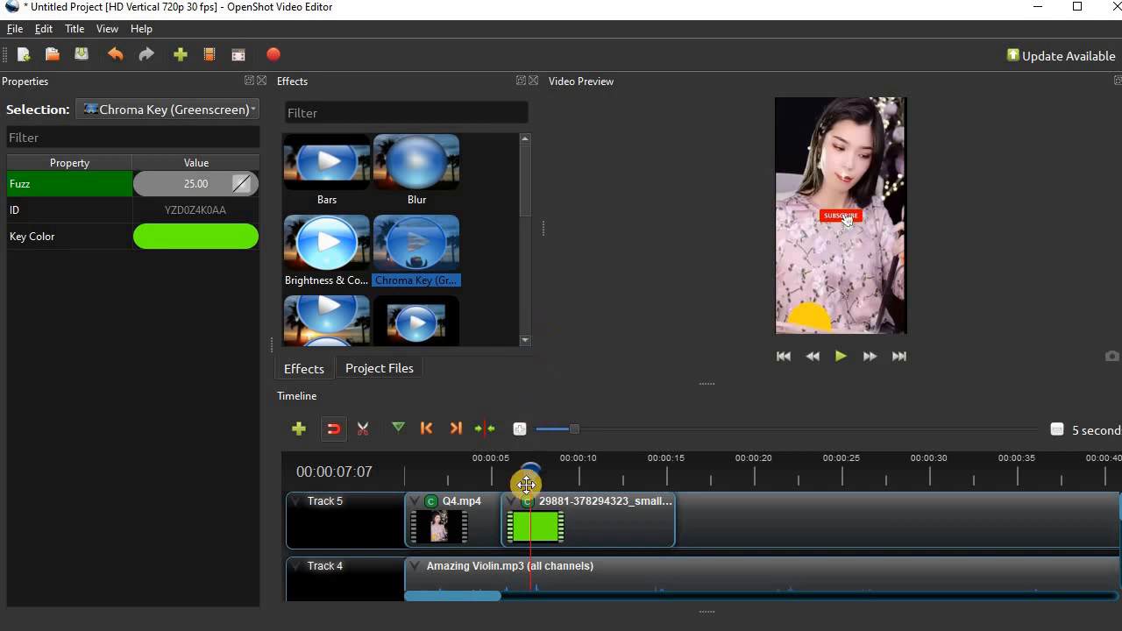
right_click(518, 531)
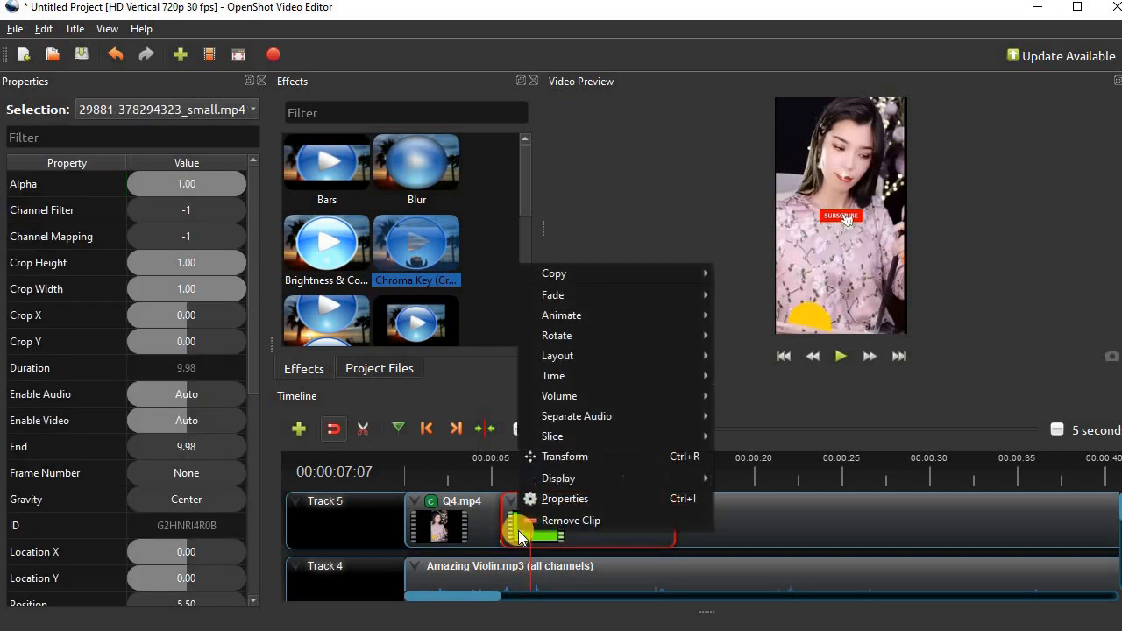
left_click(566, 457)
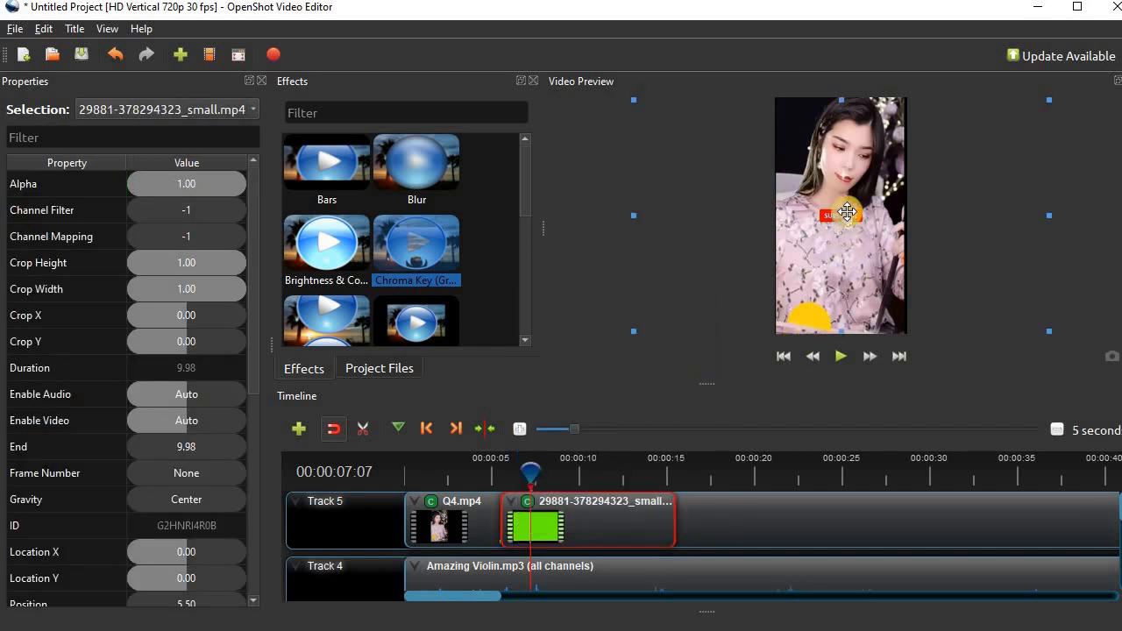
left_click_drag(846, 243, 844, 323)
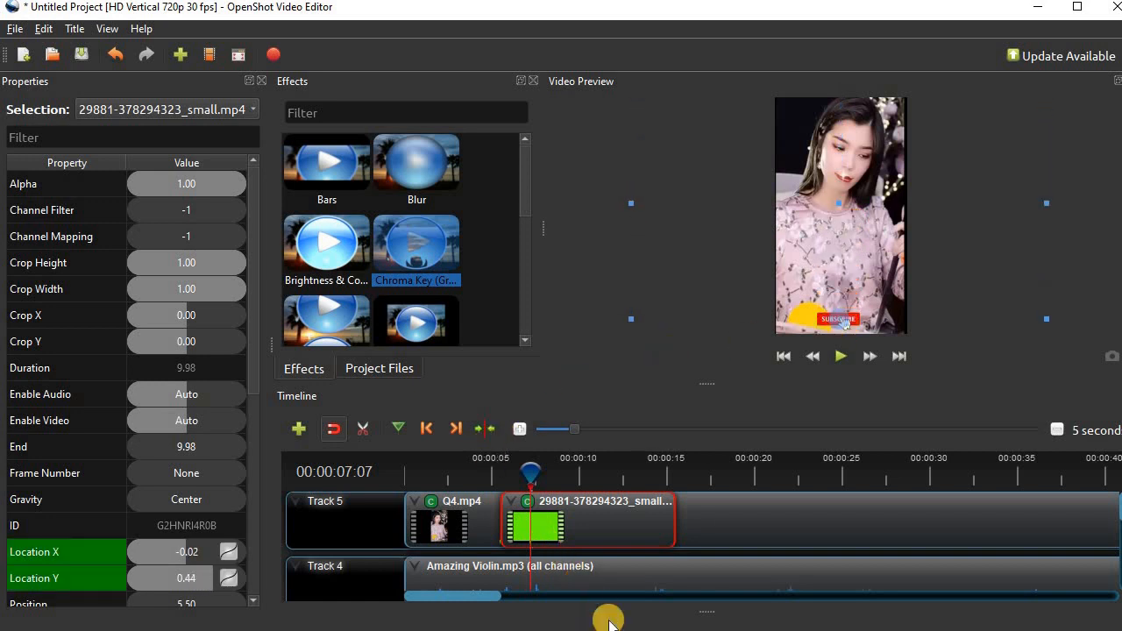
Deselect all timeline clips and play the project from the beginning through the subscribe animation, stopping at 00:00:12:28
left_click(725, 478)
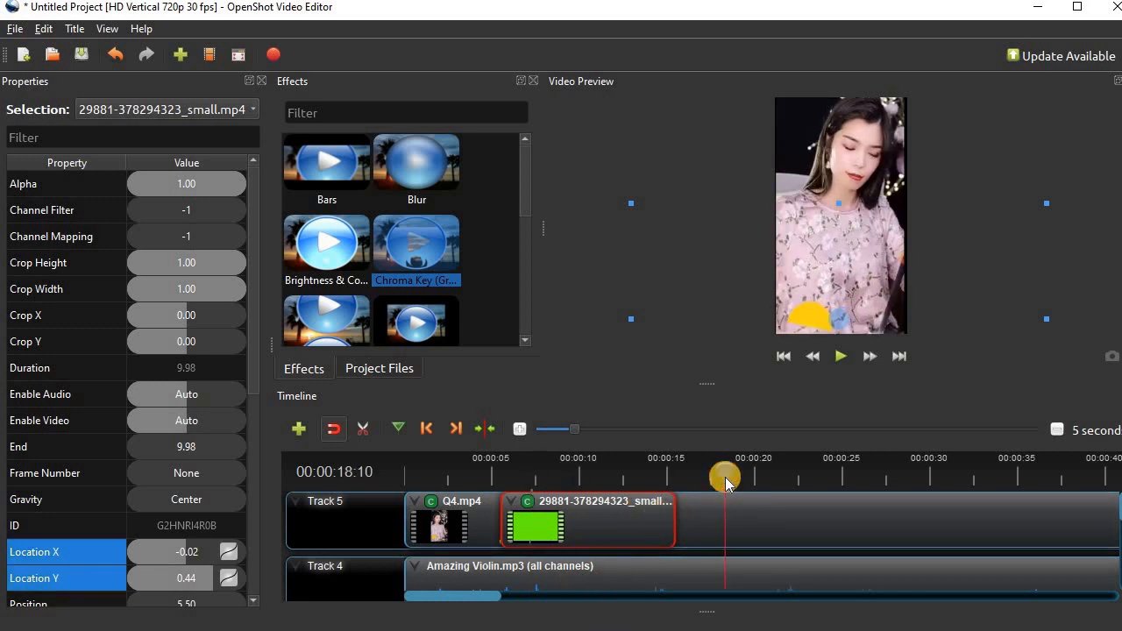
left_click(699, 561)
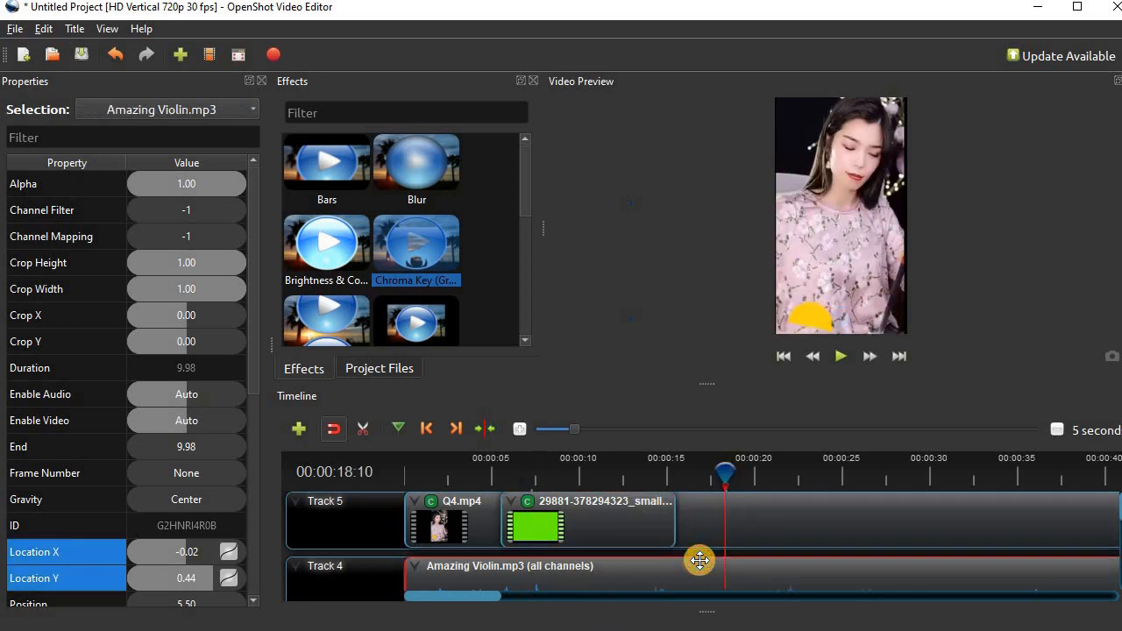
left_click(700, 552)
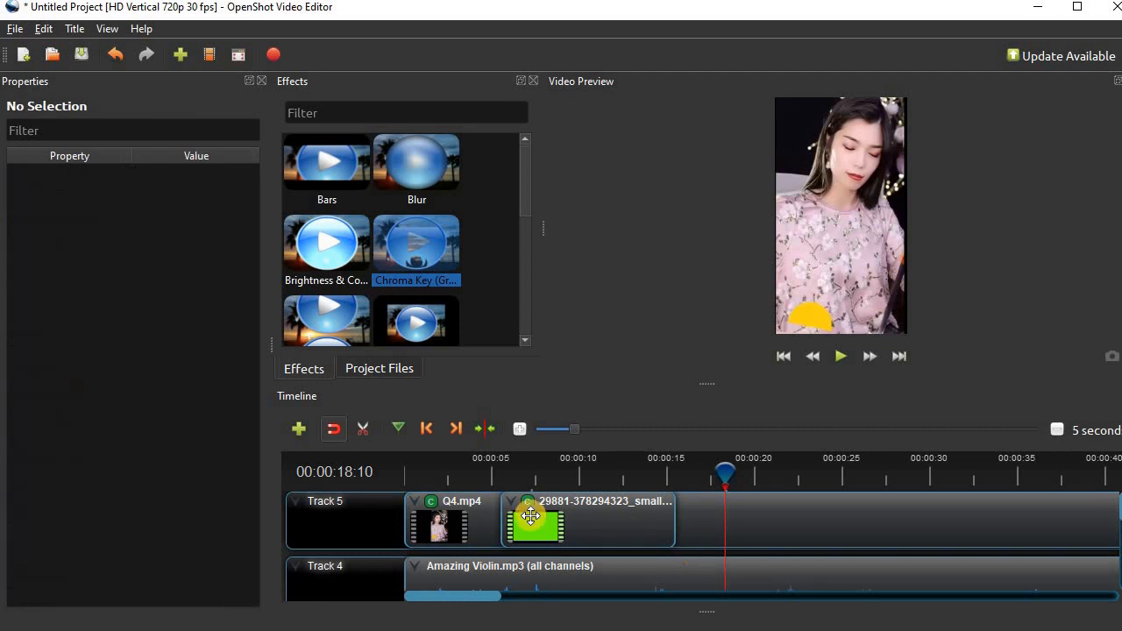
left_click(405, 476)
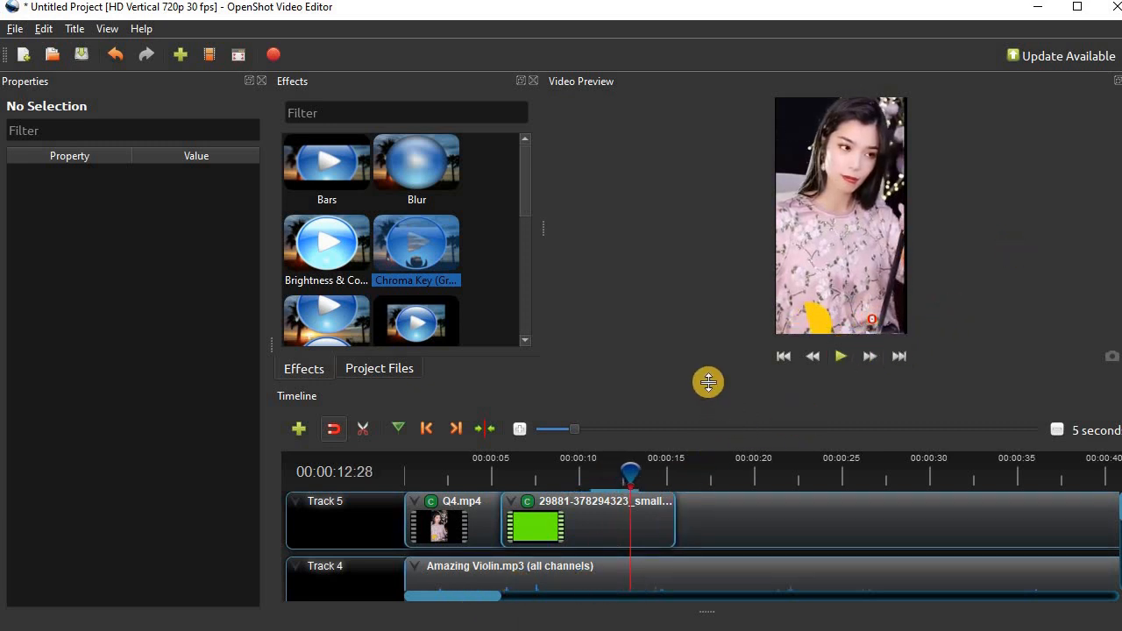
Enlarge the timeline area and play the end of the project from 00:00:41:16 to 00:00:44:01
left_click_drag(709, 382, 704, 341)
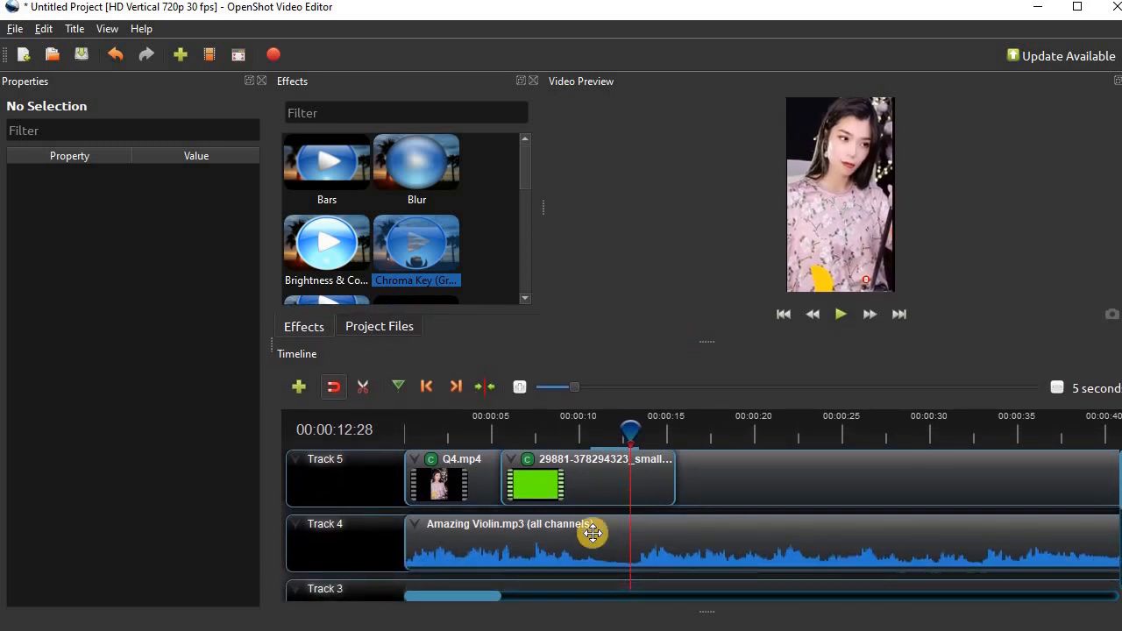
left_click_drag(473, 599, 556, 596)
left_click(519, 429)
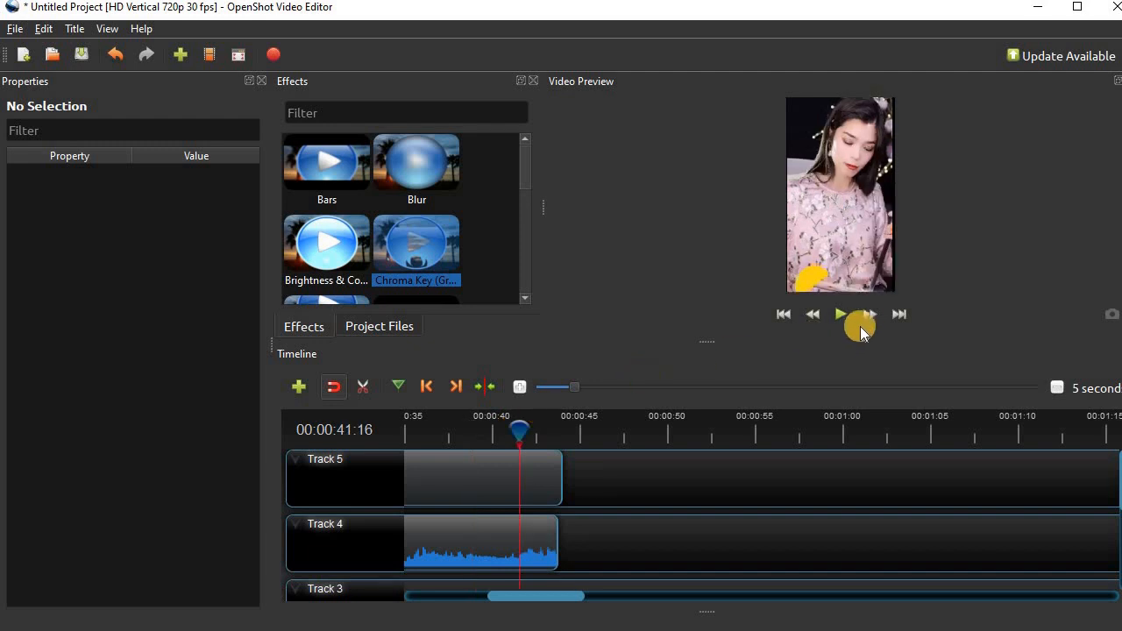
left_click(843, 314)
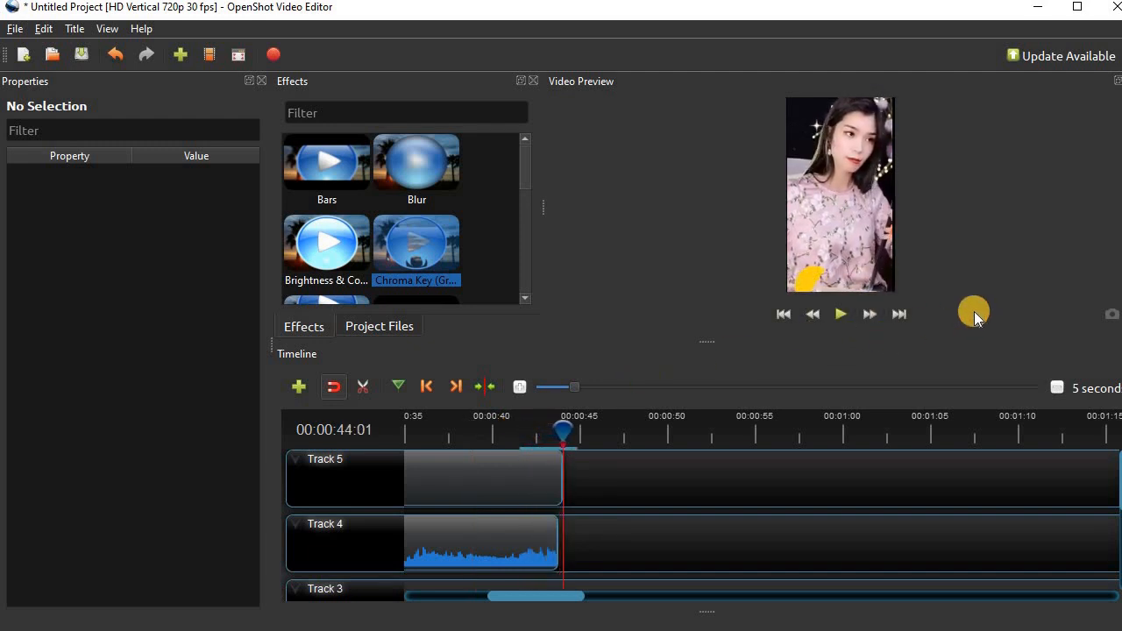
Export the project as Wonderful Music Violin to the Amazing Nature folder and close the export dialog once rendering is complete
left_click(271, 56)
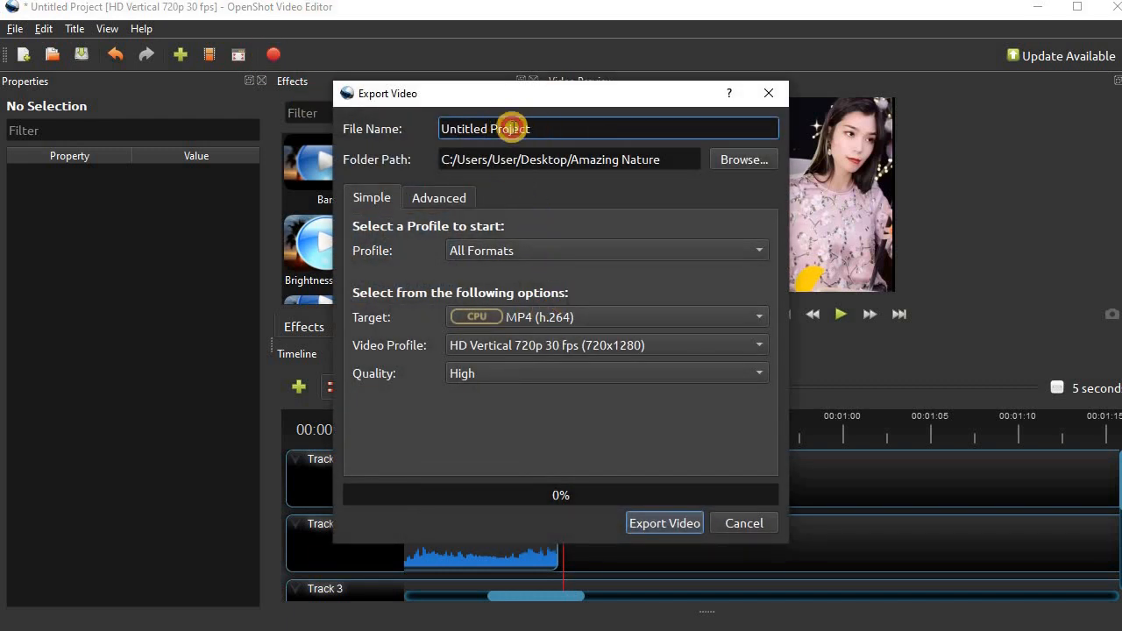
left_click_drag(526, 128, 408, 136)
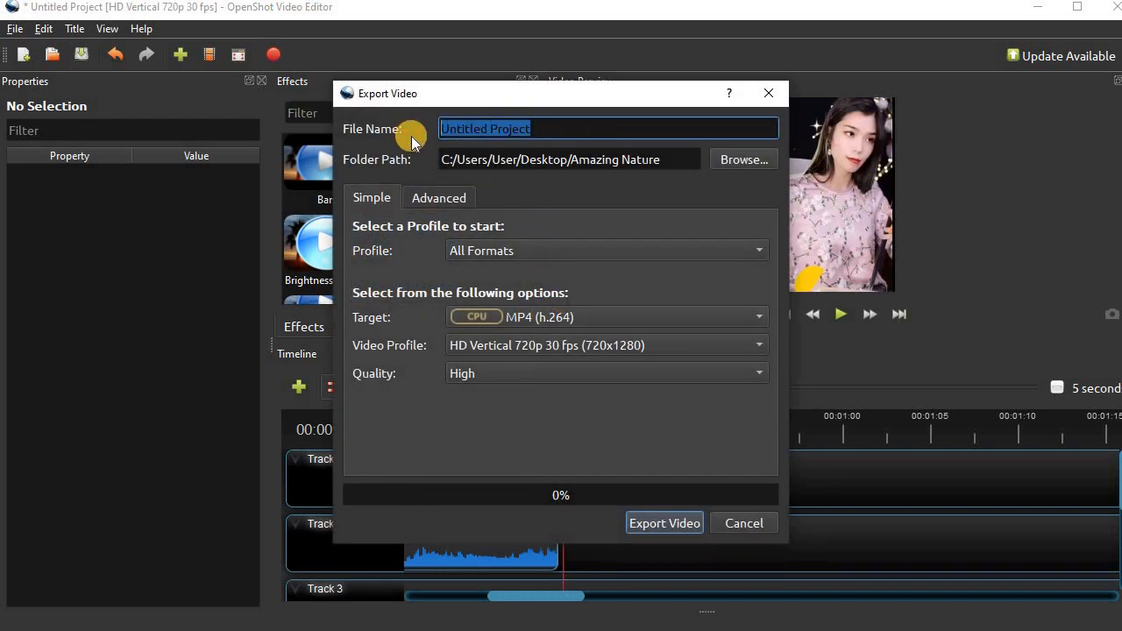
type("Wonderful Music Violin")
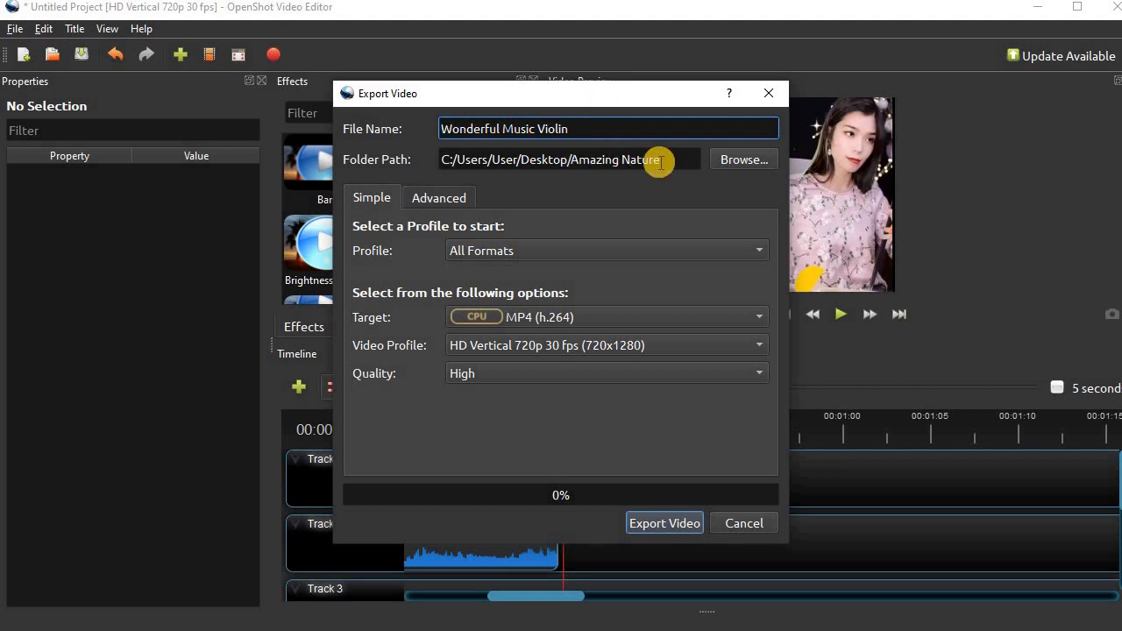
left_click(649, 526)
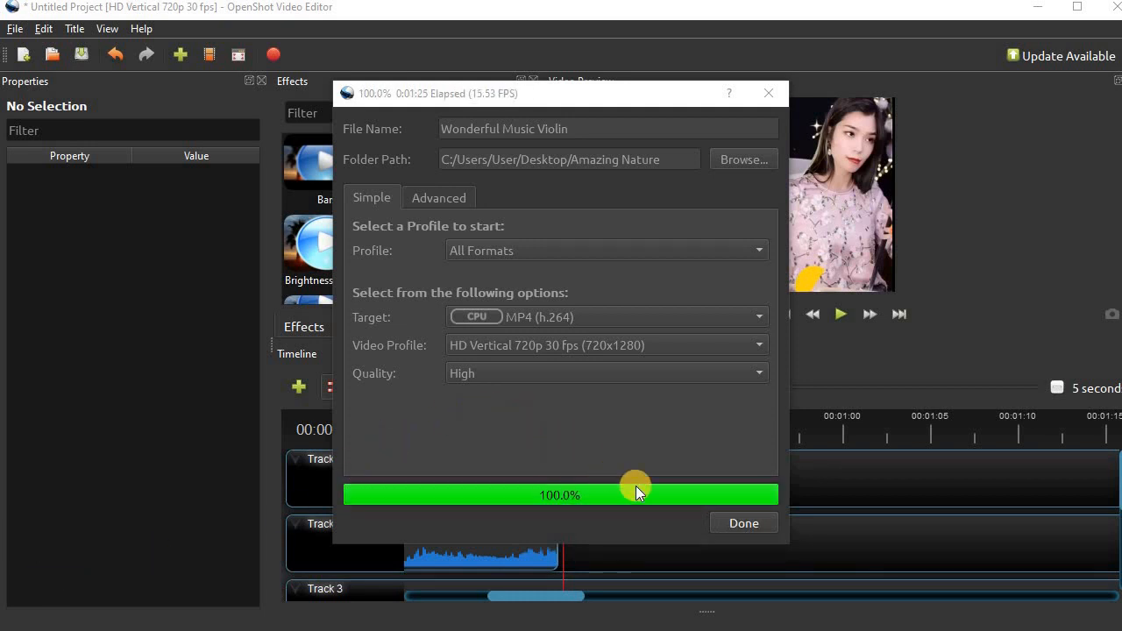
left_click(741, 531)
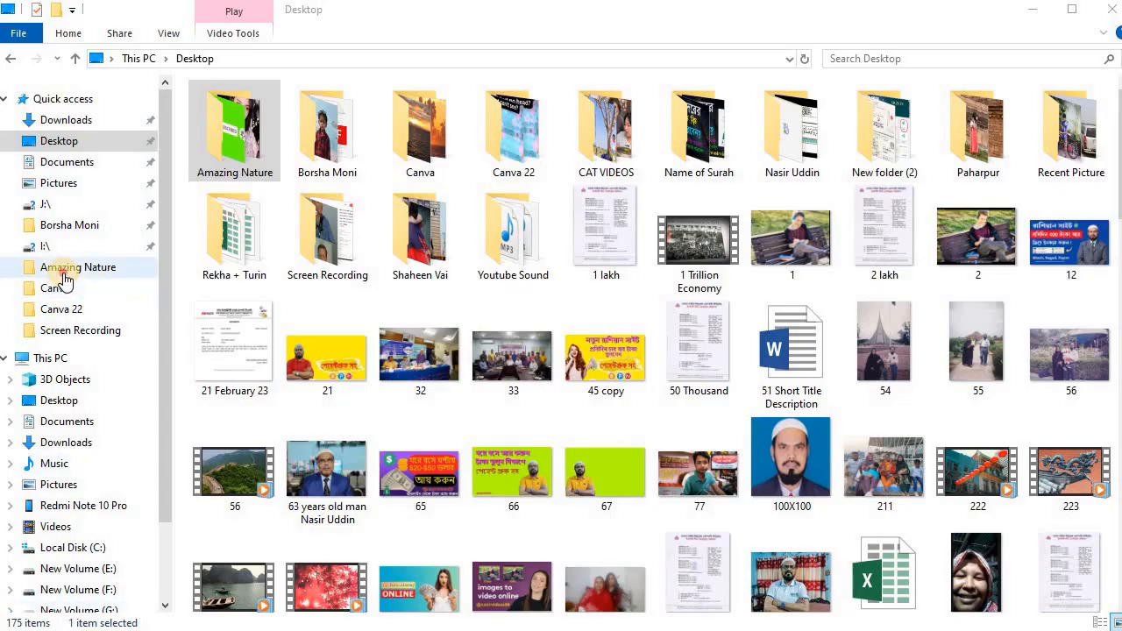
In File Explorer, open the Amazing Nature folder and play the exported Wonderful Music Violin video
left_click(63, 279)
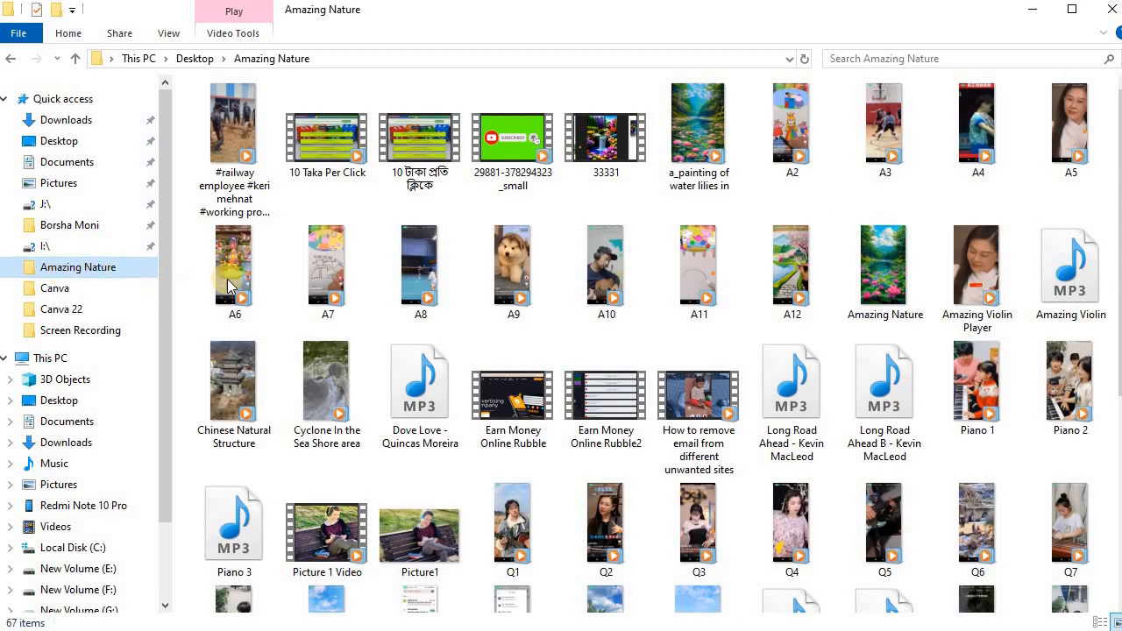
scroll(421, 412, "down", 3)
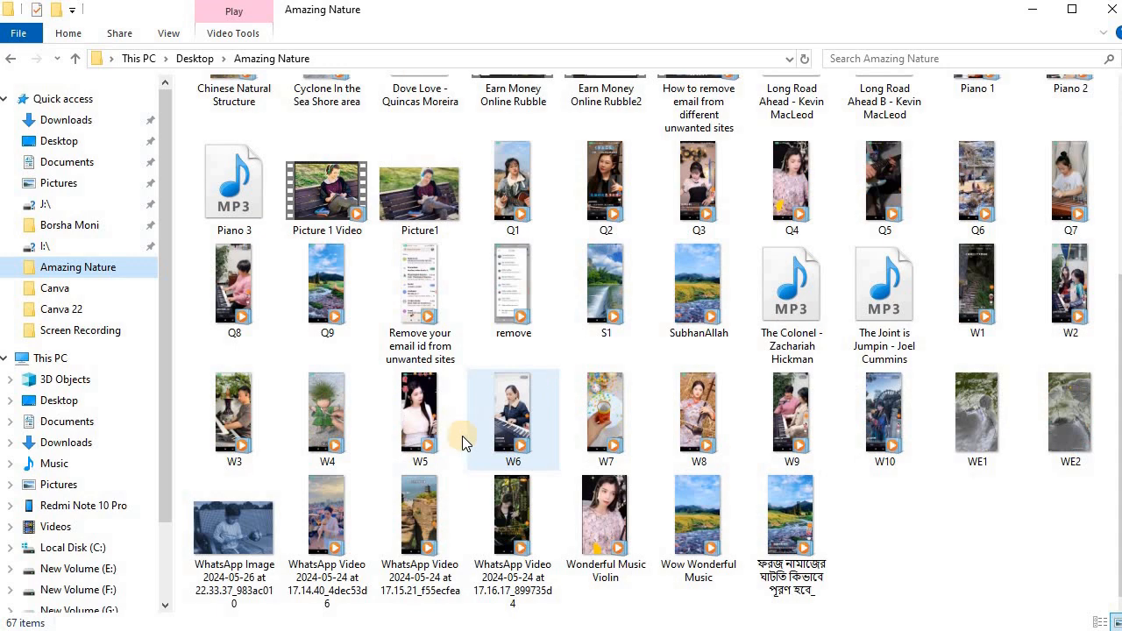
left_click(597, 517)
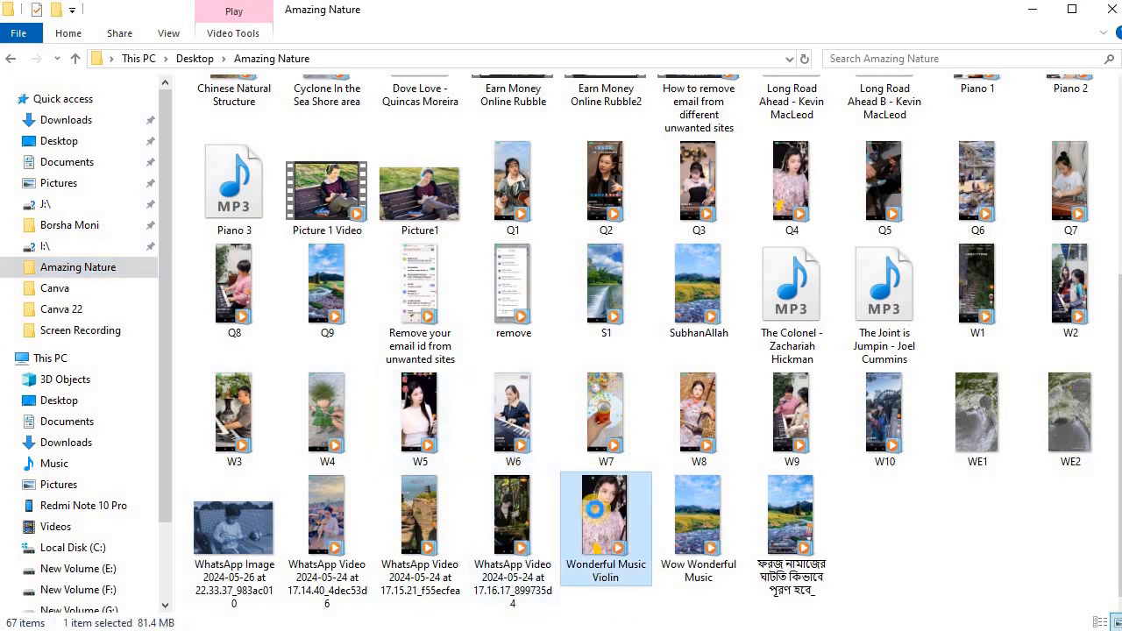
right_click(596, 517)
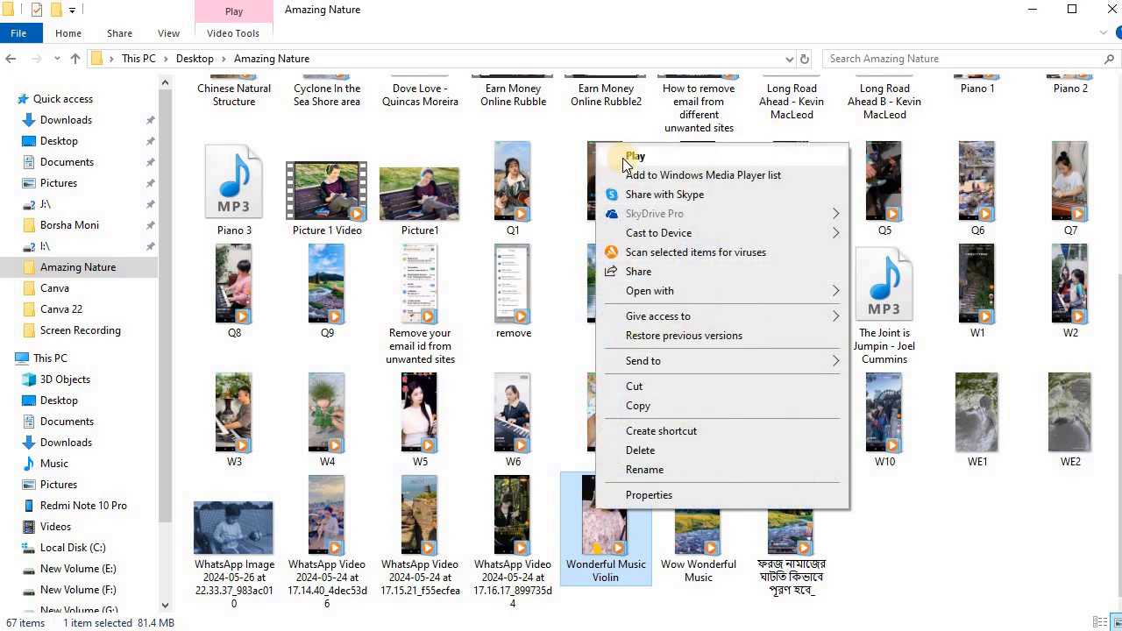
left_click(584, 187)
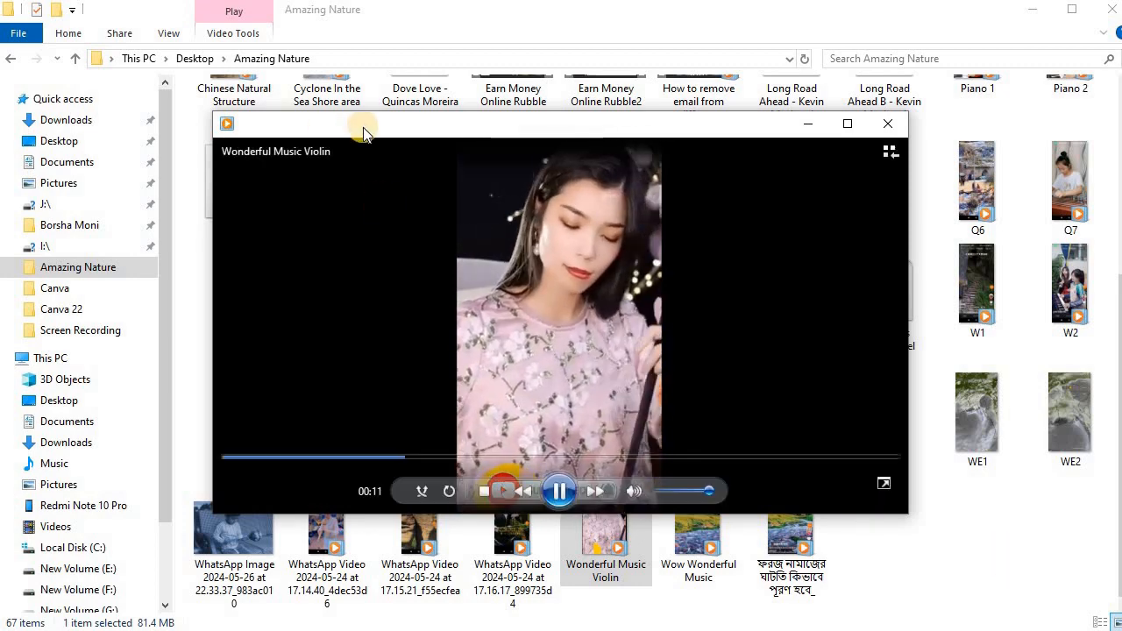
Enlarge the media player window, replay the exported video's subscribe animation from near the start, and pause playback at 00:18
left_click_drag(363, 120, 291, 56)
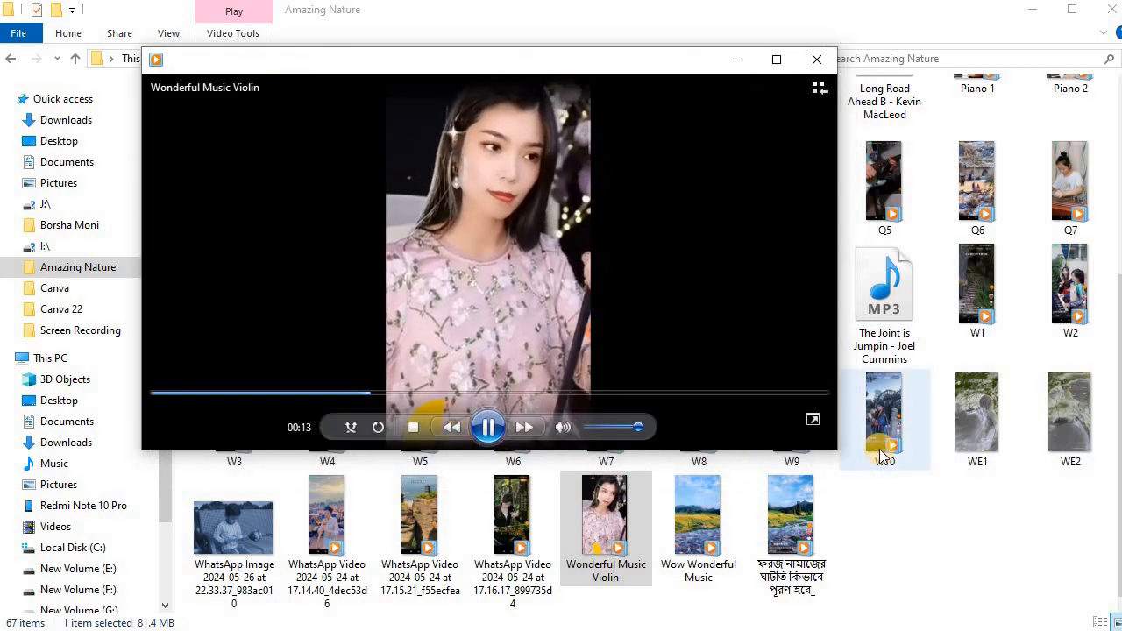
left_click_drag(832, 451, 1054, 624)
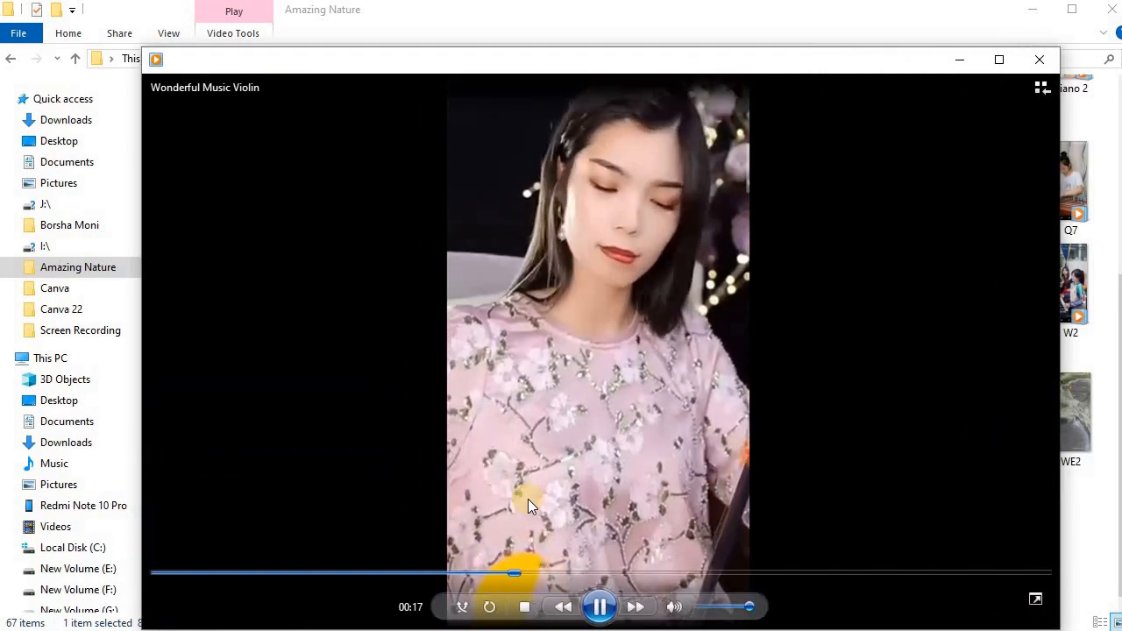
left_click(295, 573)
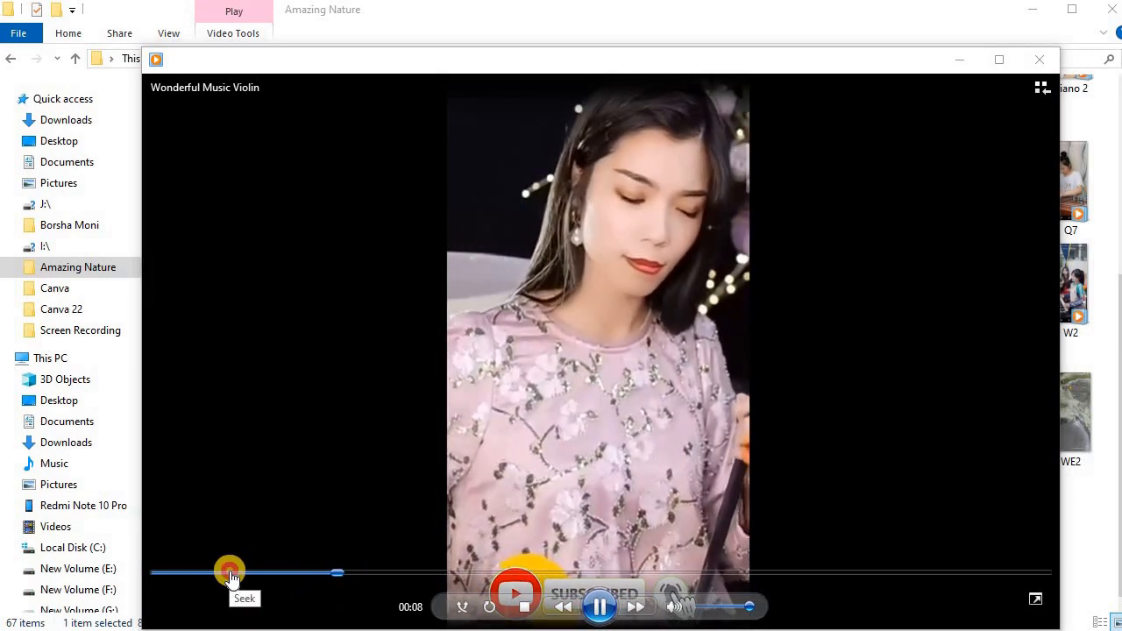
left_click(227, 572)
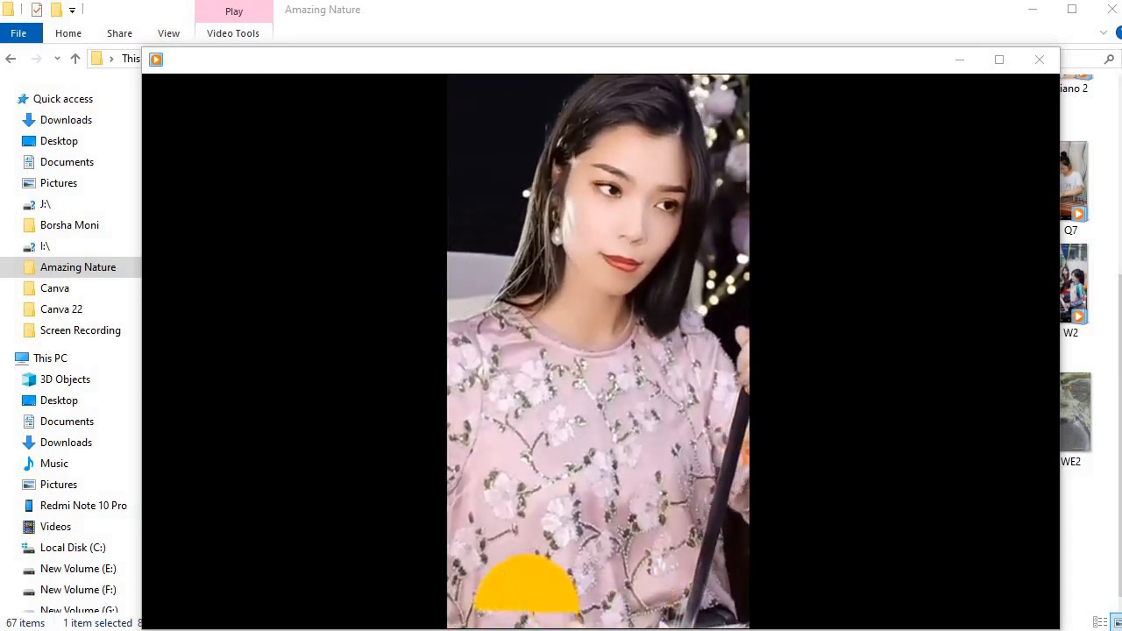
mouse_move(651, 509)
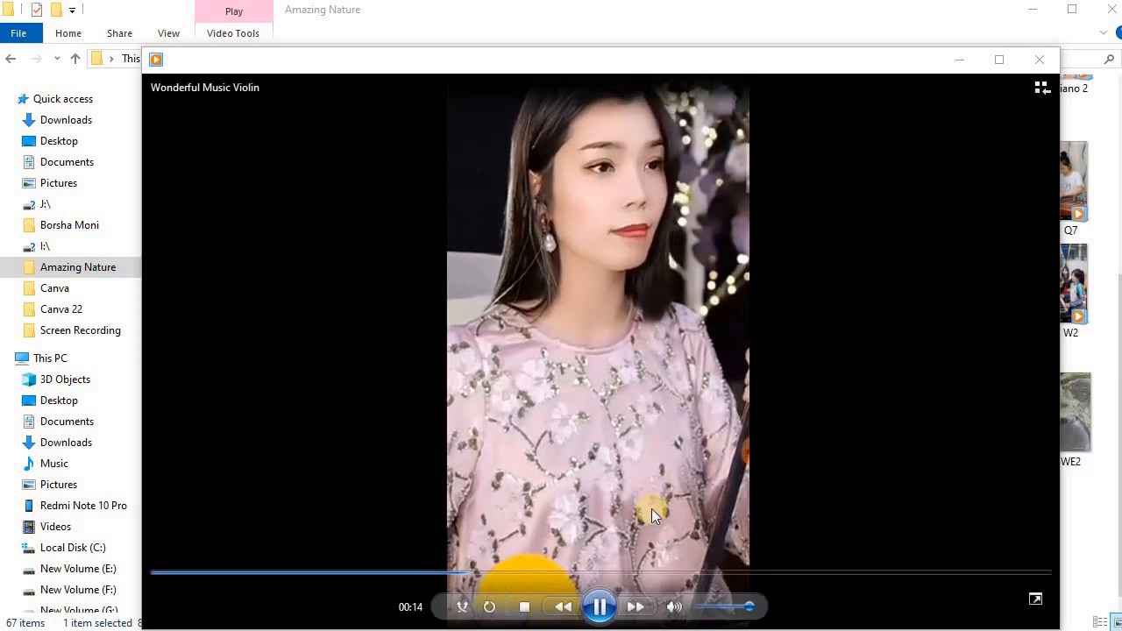
left_click(597, 614)
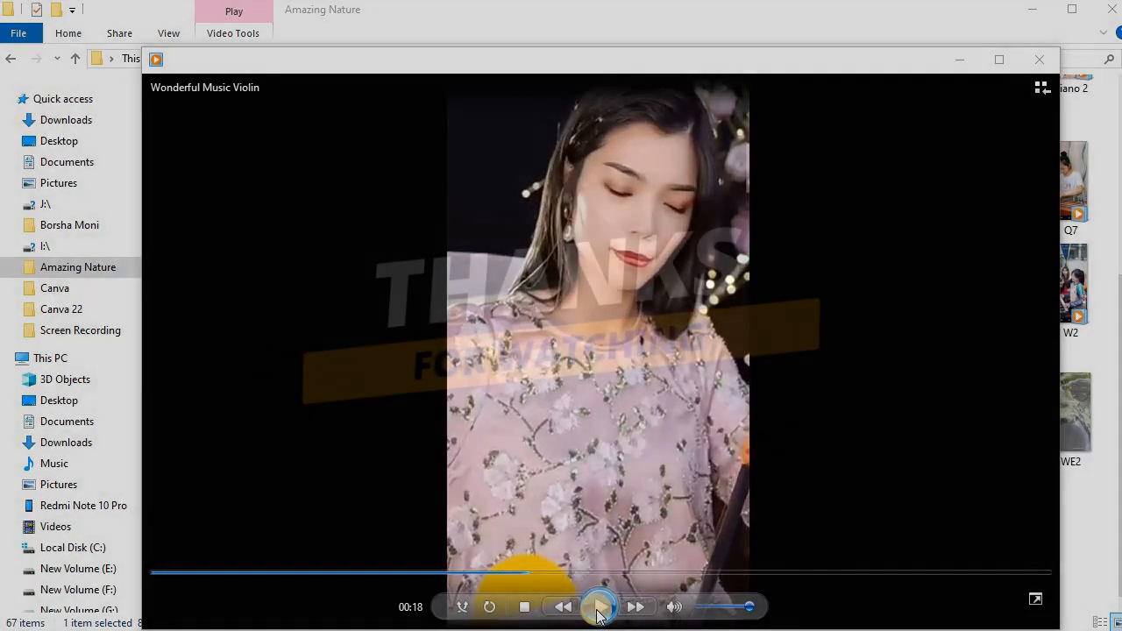